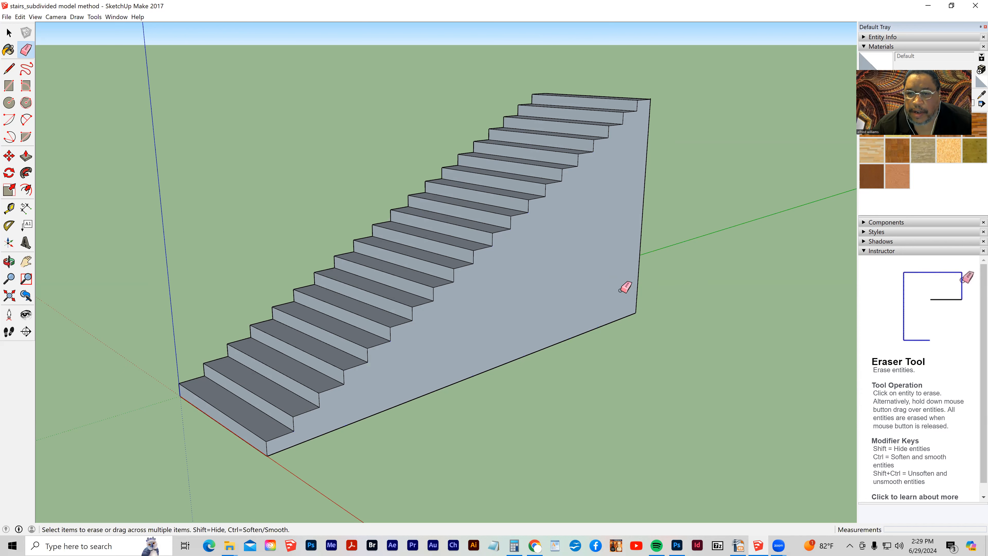
# - Dimension the length of the staircase's long bottom edge, placing the dimension beside the base
pyautogui.moveTo(494, 441)
pyautogui.mouseDown(button='middle')
pyautogui.moveTo(309, 430)
pyautogui.moveTo(520, 423)
pyautogui.moveTo(489, 455)
pyautogui.mouseUp(button='middle')
pyautogui.scroll(1, 497, 443)
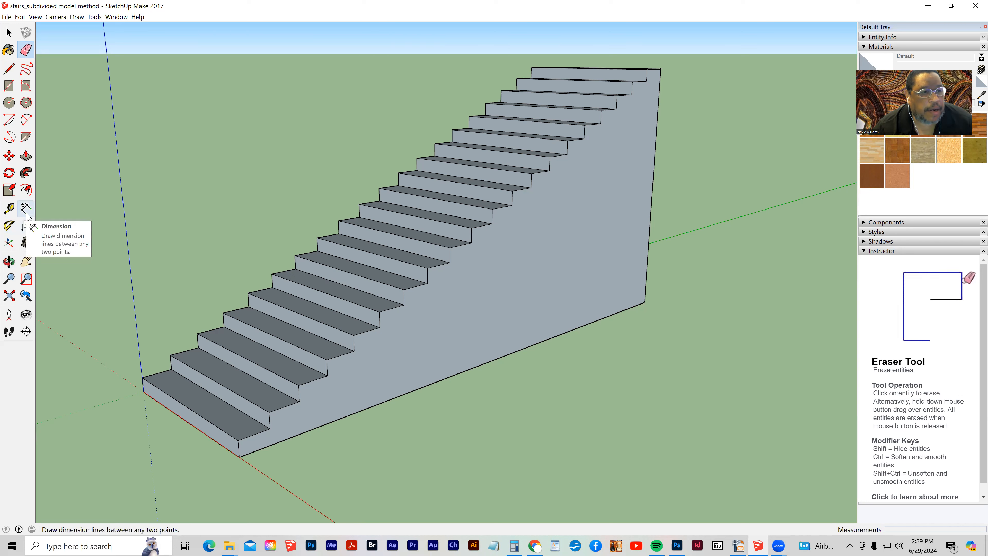
pyautogui.click(26, 211)
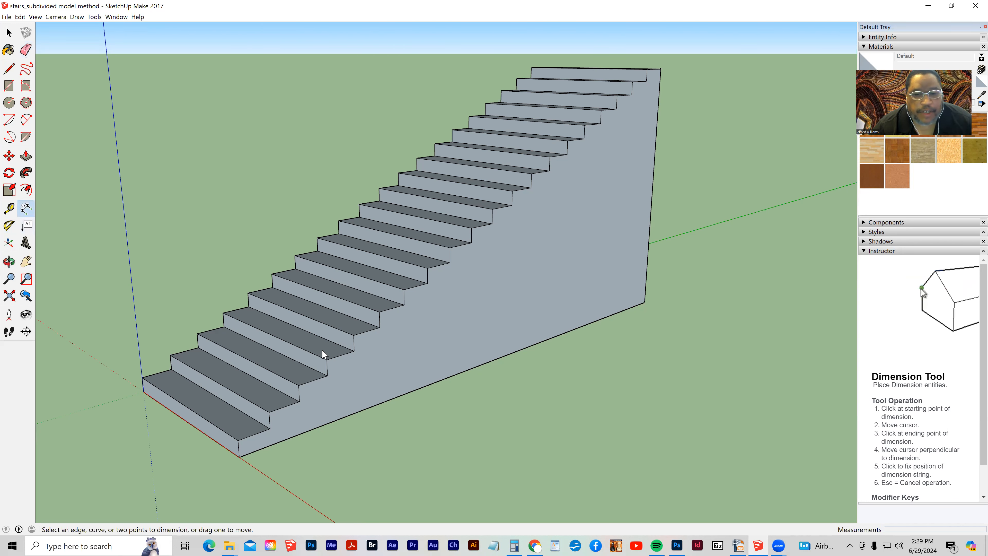
pyautogui.click(414, 394)
pyautogui.click(432, 405)
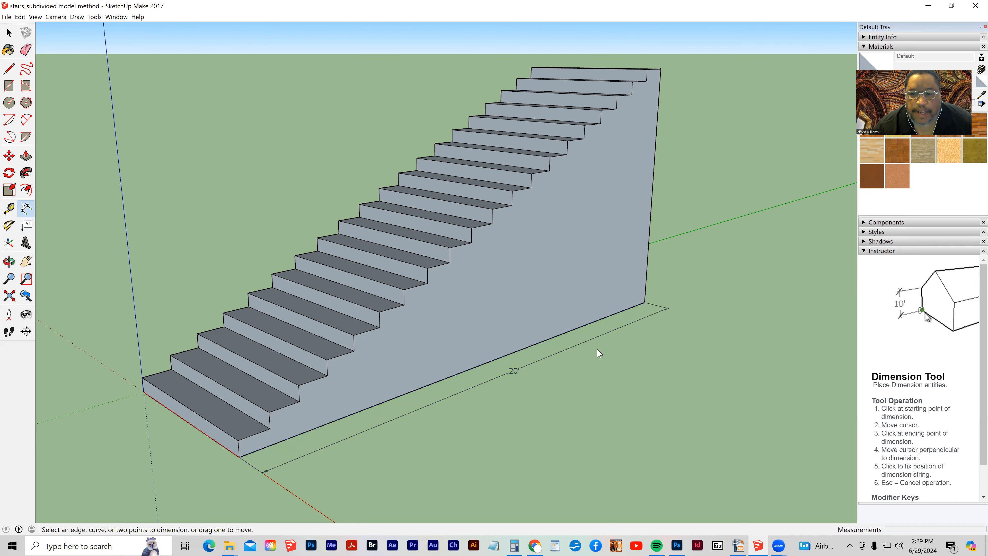
# - Dimension the staircase's full height along the vertical edge at its tall back end
pyautogui.click(656, 184)
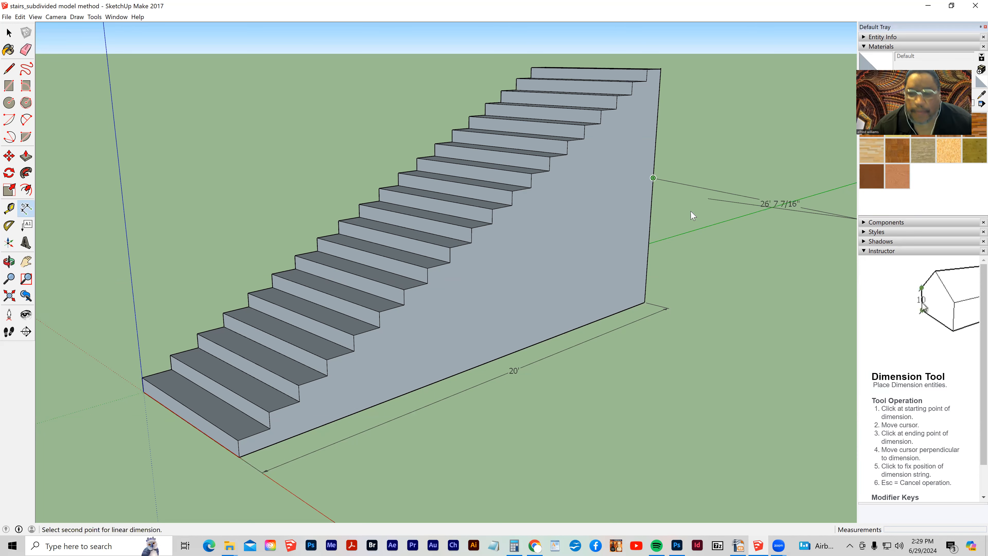
pyautogui.press('Escape')
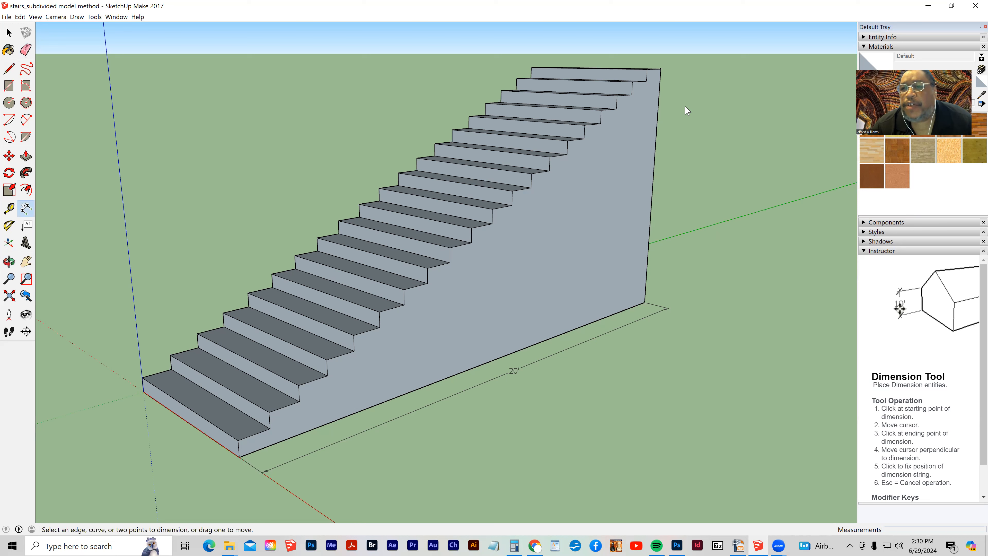
pyautogui.moveTo(706, 192); pyautogui.dragTo(527, 221, button='middle')
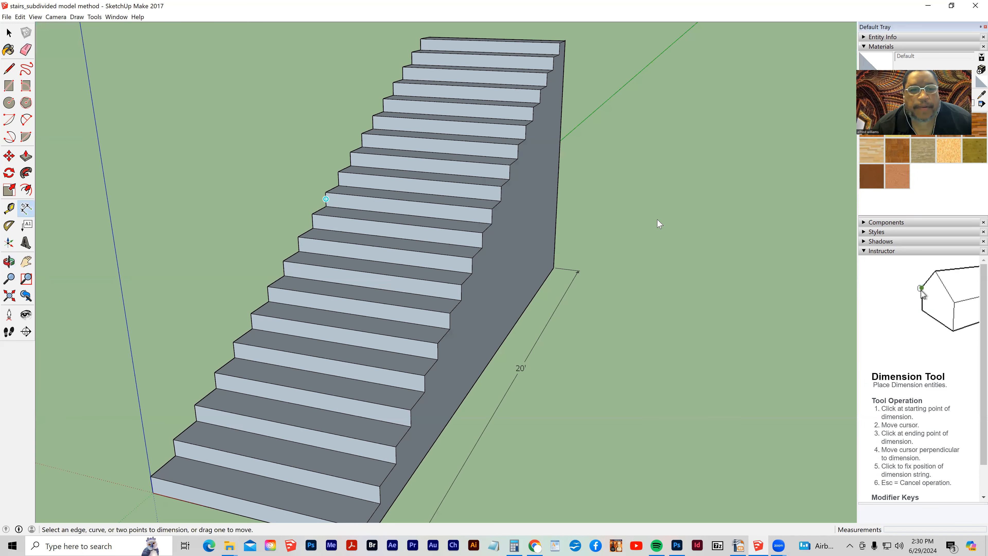
pyautogui.moveTo(326, 199); pyautogui.dragTo(642, 207, button='middle')
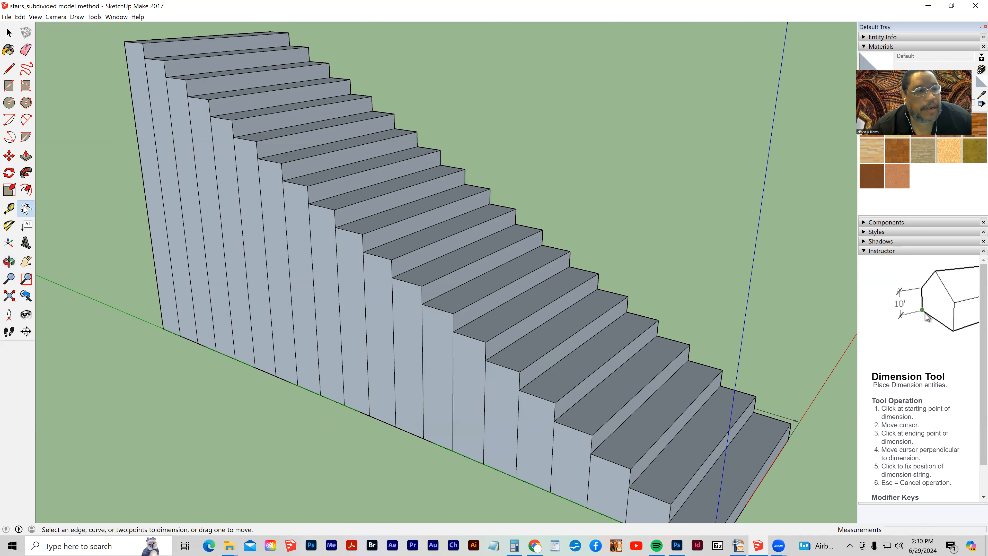
pyautogui.click(152, 244)
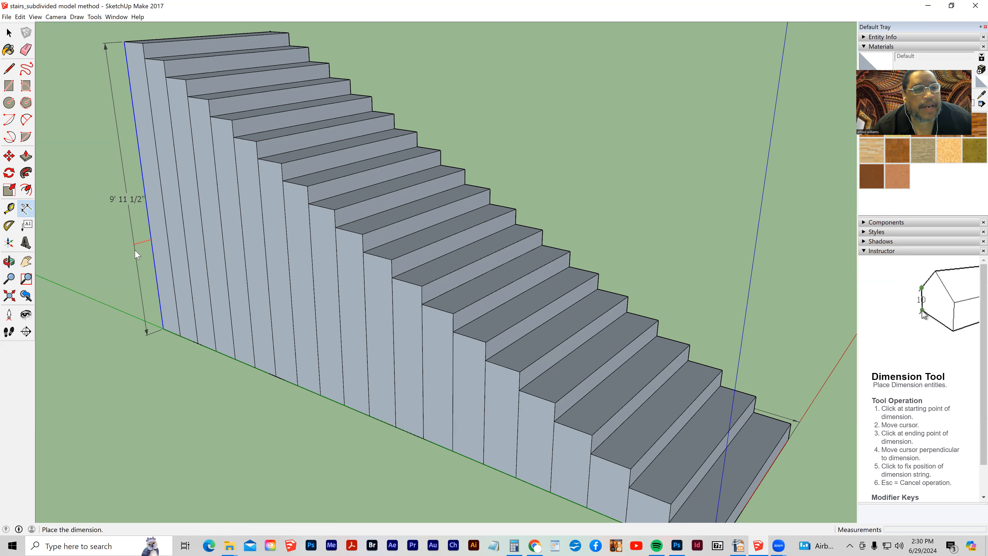
pyautogui.click(136, 255)
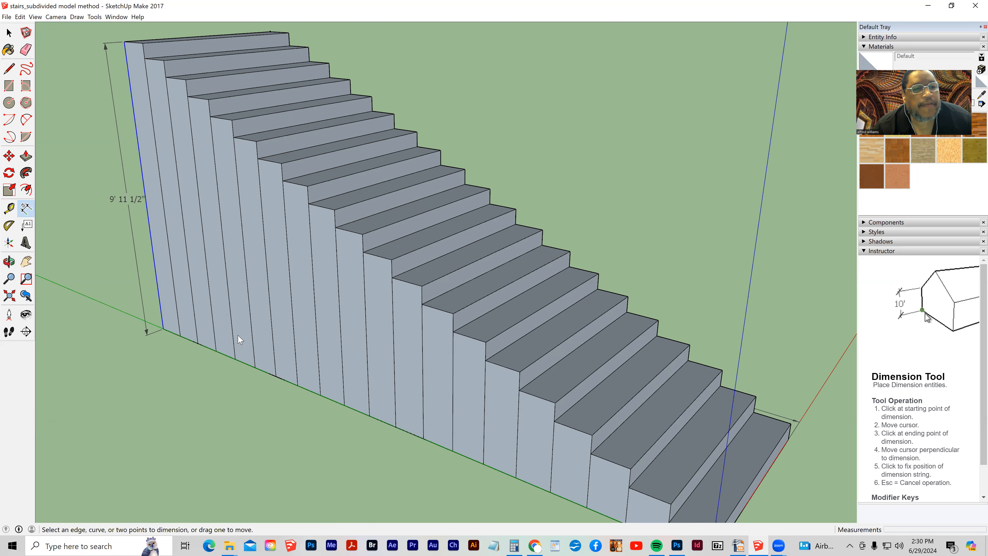
# - Dimension the staircase's width along the front bottom edge of the lowest step
pyautogui.moveTo(310, 391); pyautogui.dragTo(199, 390, button='middle')
pyautogui.moveTo(156, 355); pyautogui.dragTo(157, 359, button='middle')
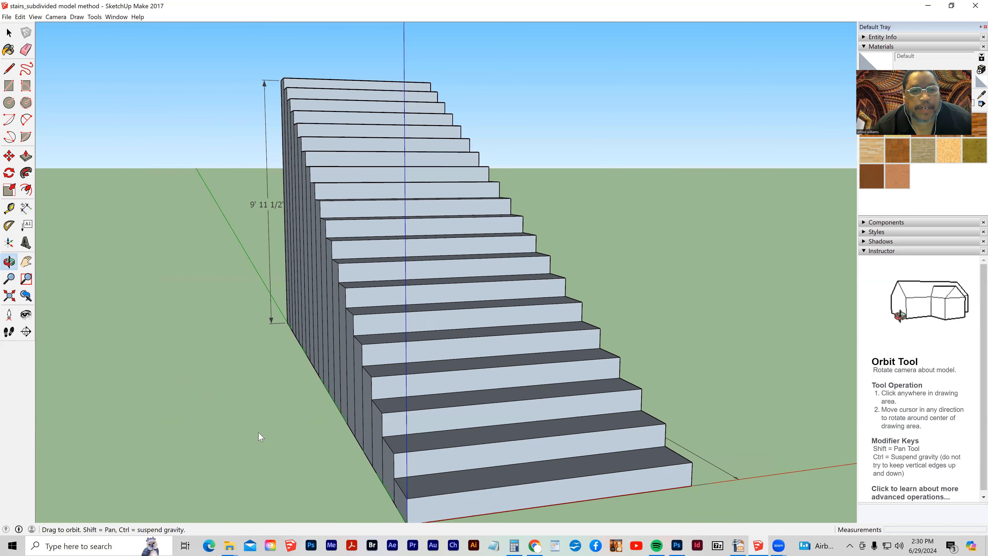
pyautogui.moveTo(264, 440); pyautogui.dragTo(35, 297, button='middle')
pyautogui.click(26, 264)
pyautogui.moveTo(168, 400); pyautogui.dragTo(151, 353)
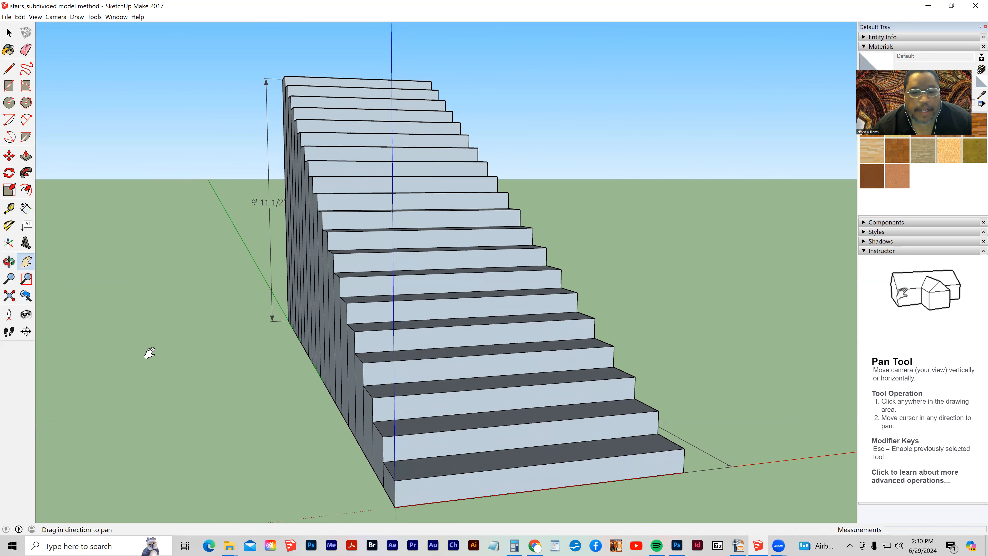
pyautogui.moveTo(333, 505); pyautogui.dragTo(205, 396)
pyautogui.moveTo(313, 415); pyautogui.dragTo(62, 279, button='middle')
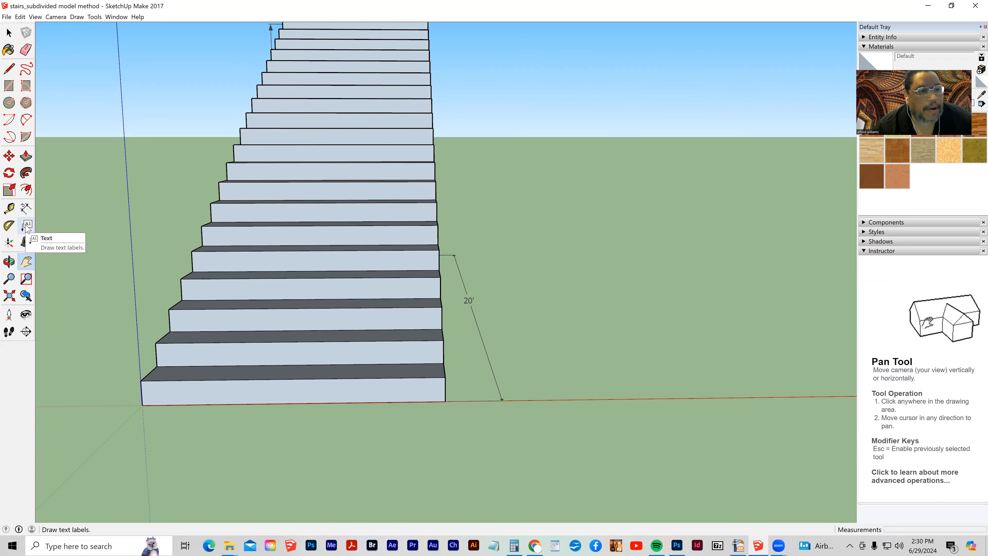
pyautogui.click(29, 212)
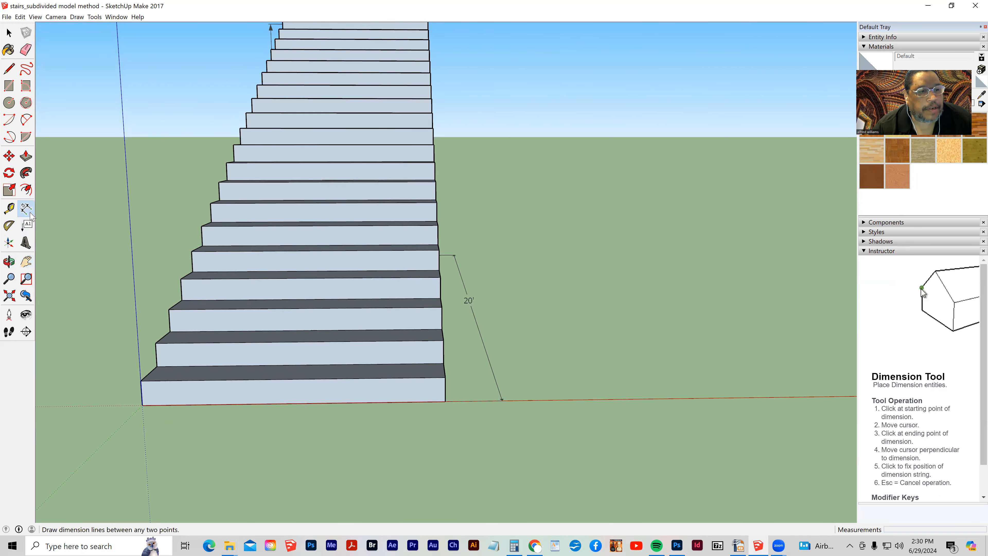
pyautogui.click(235, 407)
pyautogui.click(234, 426)
# - Dimension the tread depth of the lowest step along its side edge
pyautogui.moveTo(234, 435); pyautogui.dragTo(203, 467, button='middle')
pyautogui.moveTo(133, 437); pyautogui.dragTo(83, 325, button='middle')
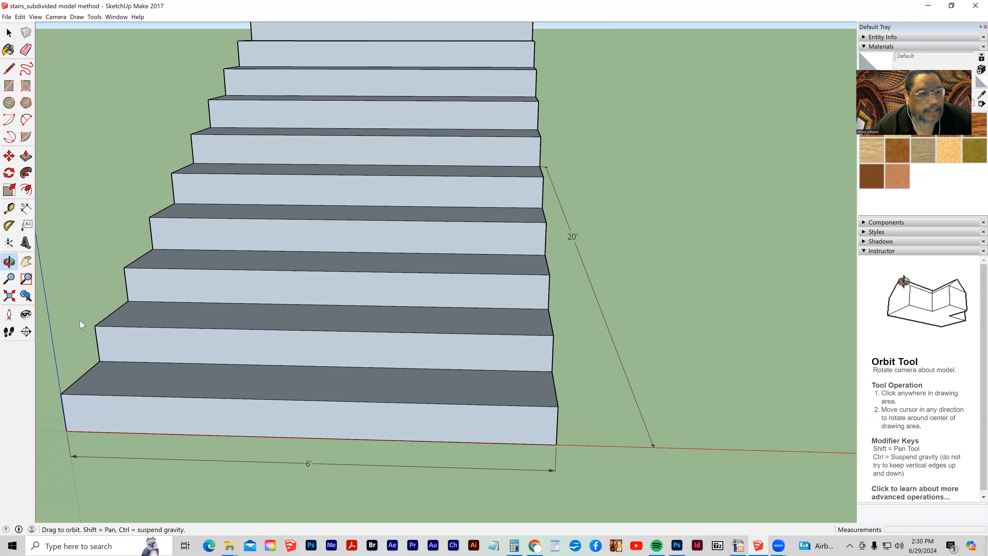
pyautogui.click(26, 263)
pyautogui.moveTo(227, 327); pyautogui.dragTo(359, 345)
pyautogui.moveTo(432, 353); pyautogui.dragTo(420, 370)
pyautogui.moveTo(287, 369); pyautogui.dragTo(275, 357, button='middle')
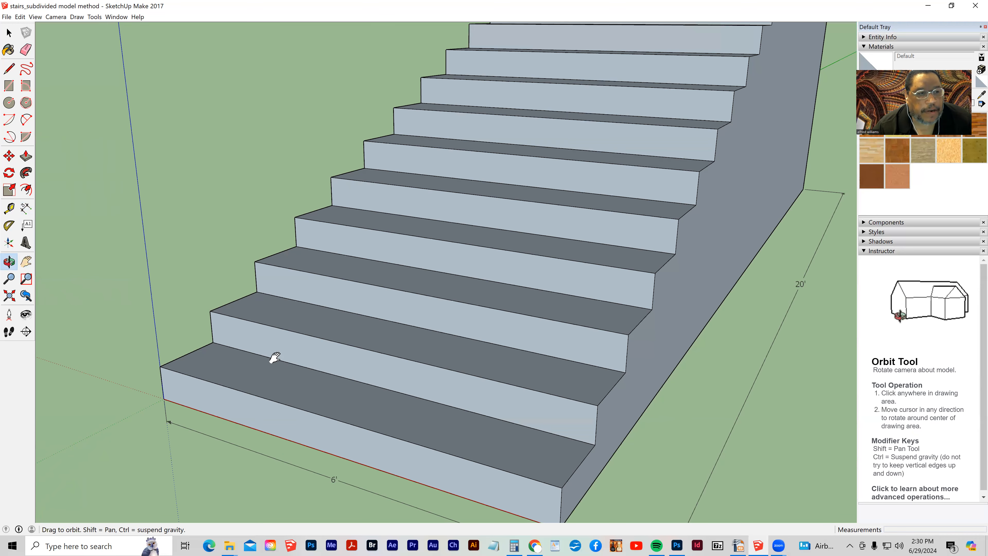
pyautogui.click(25, 208)
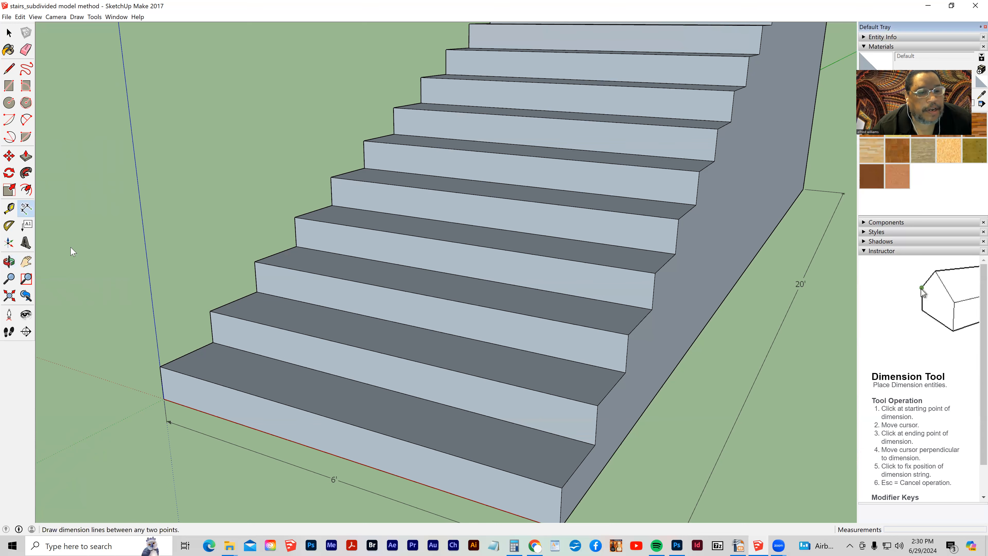
pyautogui.click(188, 355)
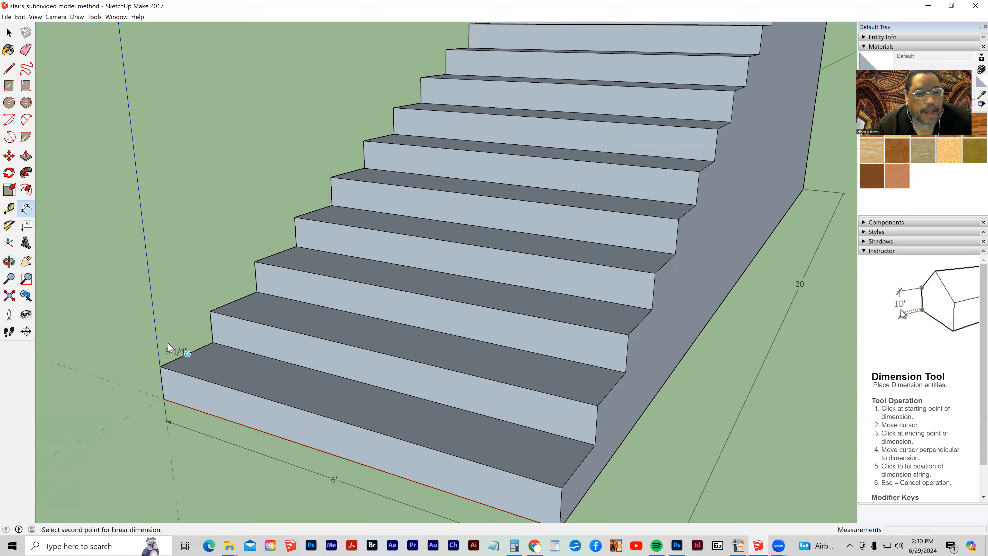
pyautogui.press('Escape')
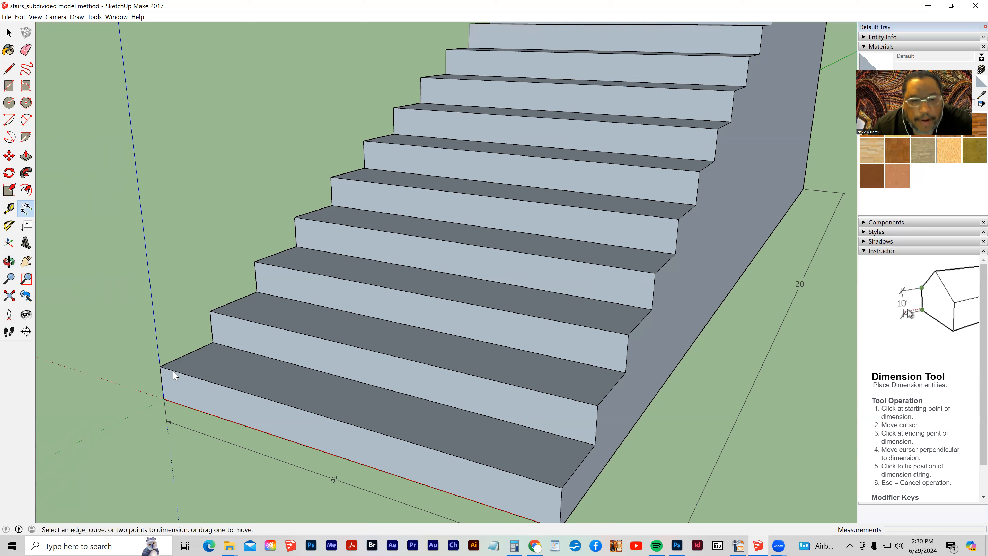
pyautogui.click(200, 349)
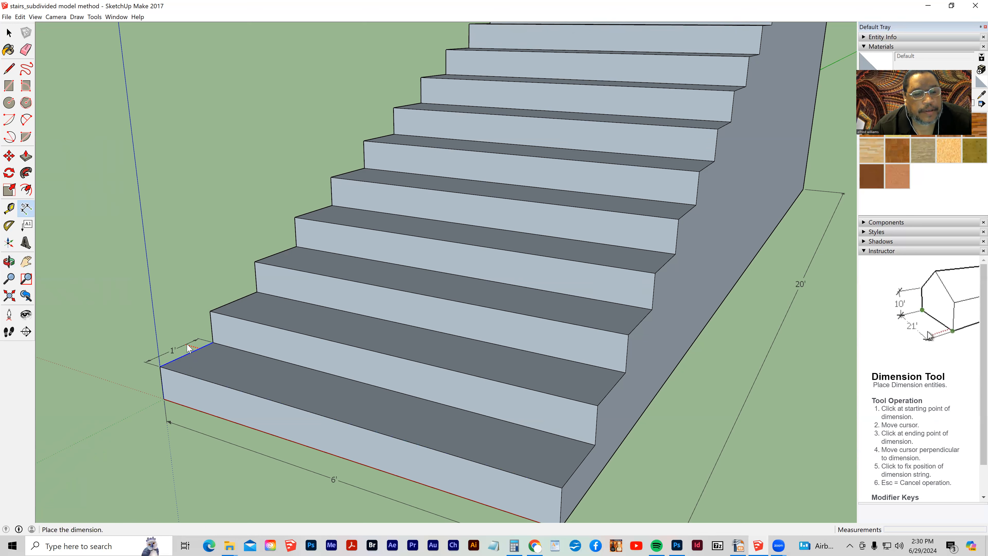
pyautogui.click(188, 347)
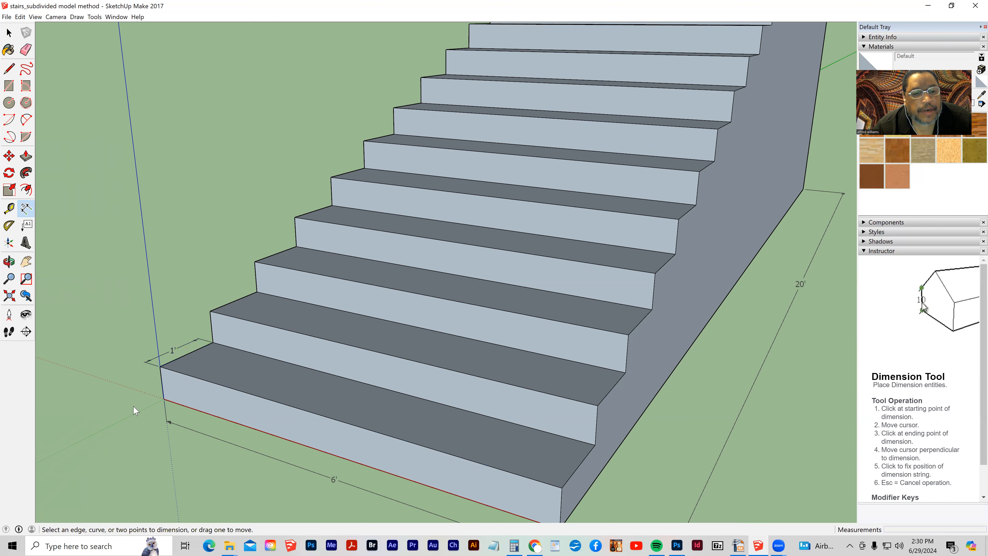
pyautogui.moveTo(133, 411); pyautogui.dragTo(224, 433, button='middle')
pyautogui.moveTo(232, 394); pyautogui.dragTo(157, 367, button='middle')
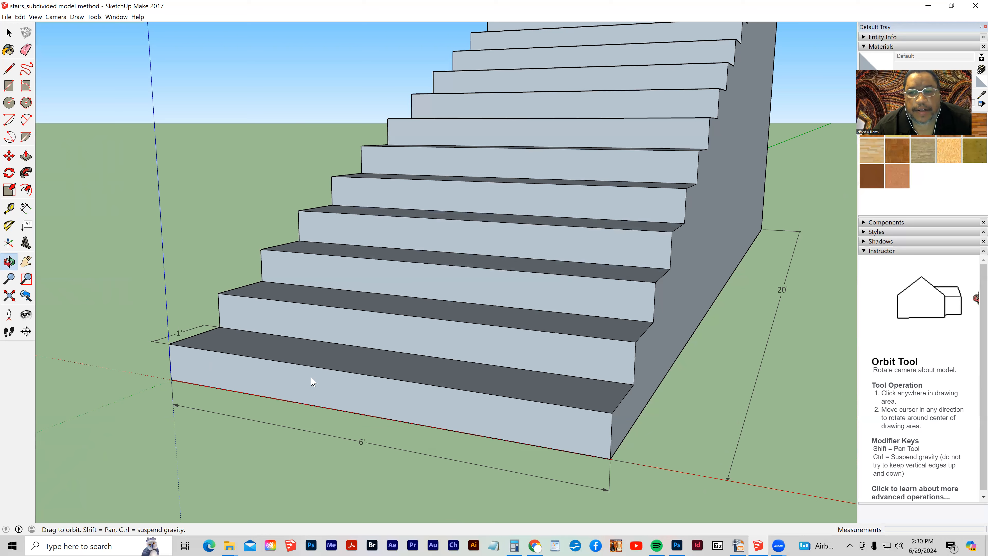
pyautogui.moveTo(313, 381); pyautogui.dragTo(322, 380, button='middle')
pyautogui.moveTo(399, 394); pyautogui.dragTo(292, 404, button='middle')
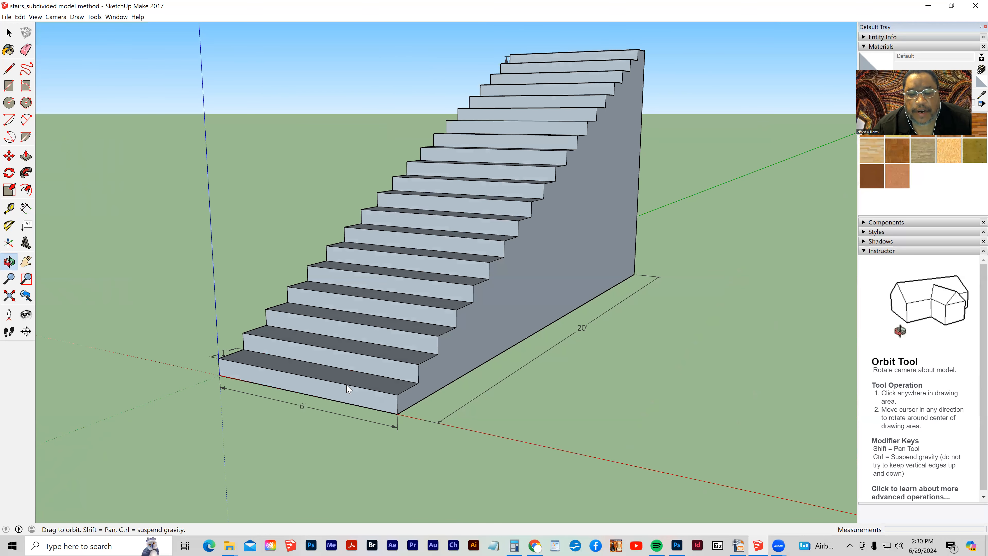
pyautogui.moveTo(347, 389); pyautogui.dragTo(349, 388, button='middle')
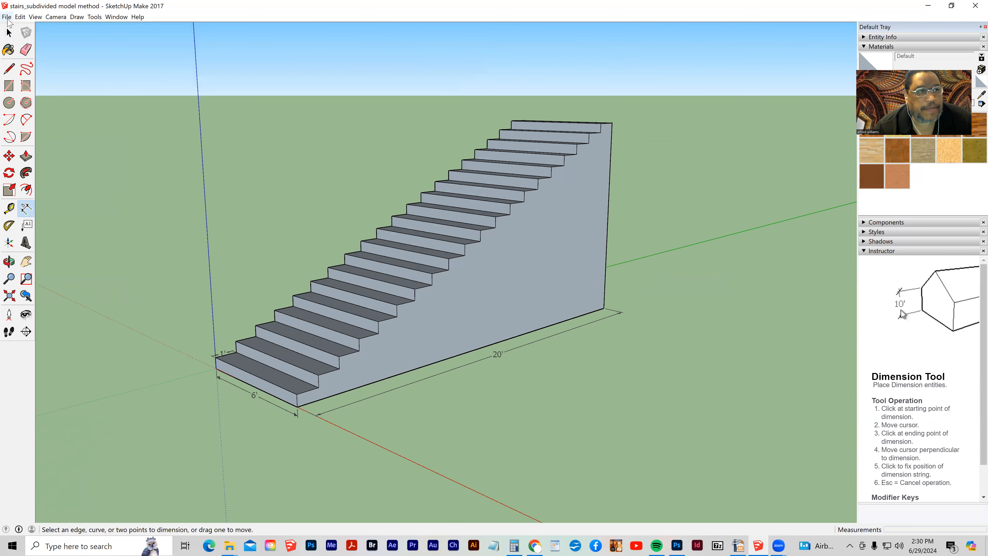
# - Start a new model without saving the staircase changes, and delete the default human figure
pyautogui.click(7, 17)
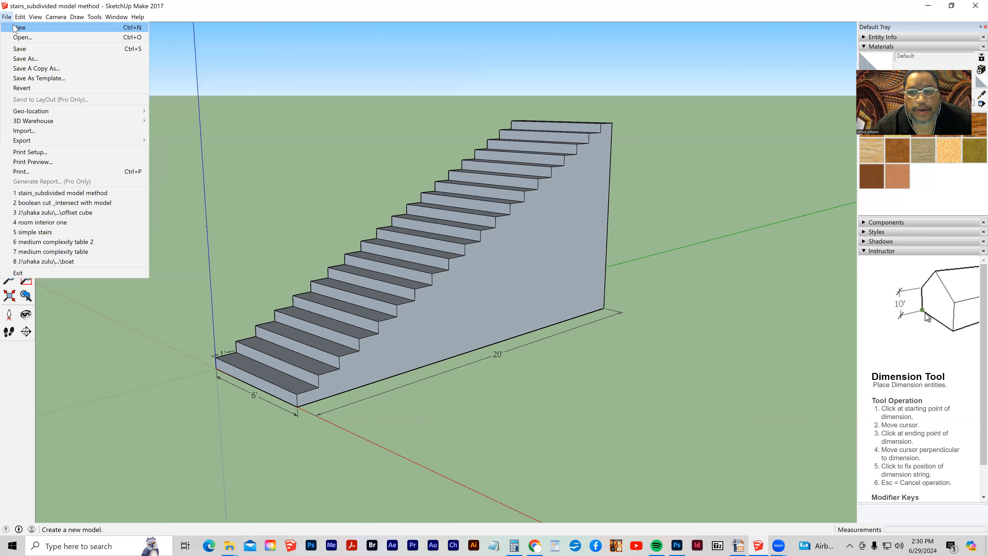
pyautogui.click(14, 28)
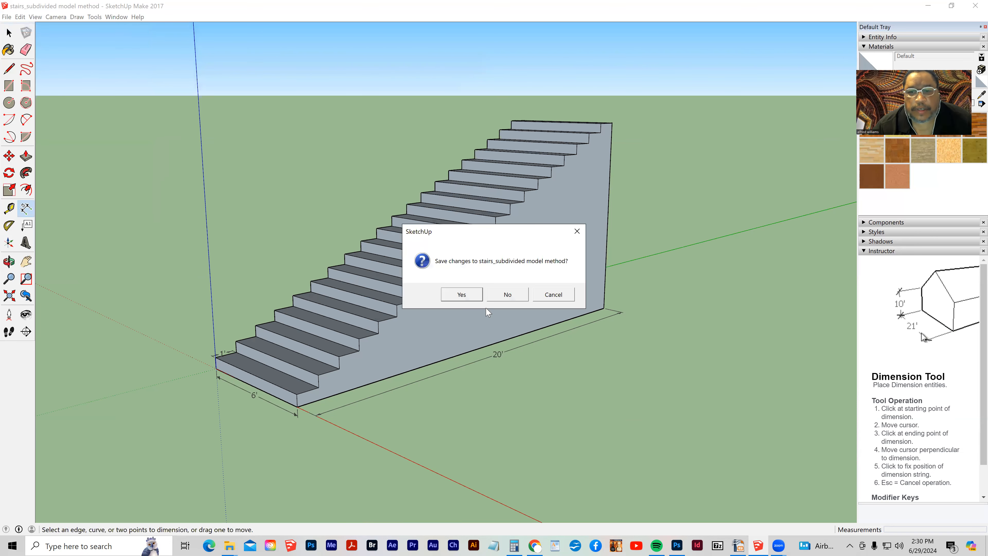
pyautogui.click(502, 295)
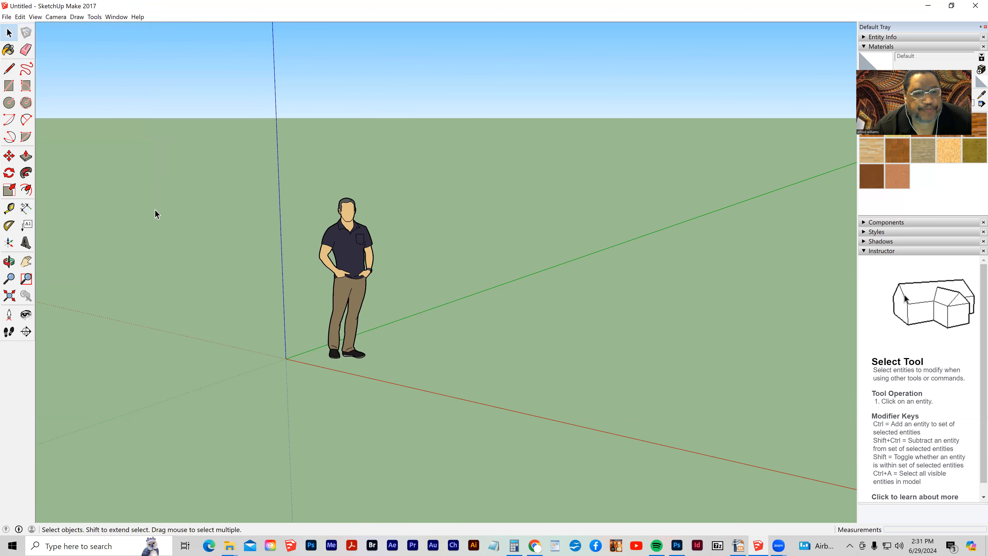
pyautogui.click(326, 278)
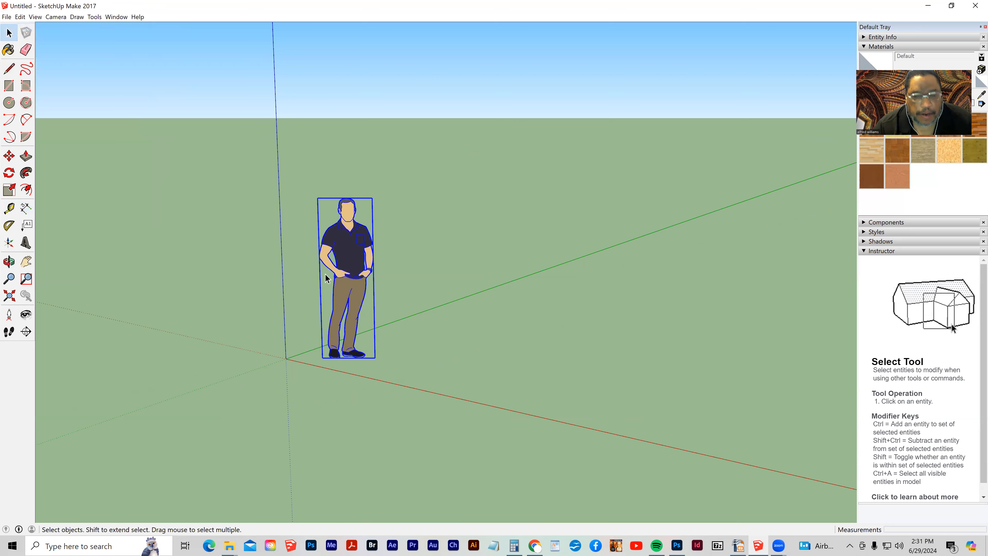
pyautogui.press('Delete')
# - Draw a 6' by 20' rectangle flat on the ground, starting at the origin and running lengthwise along the green axis
pyautogui.click(9, 86)
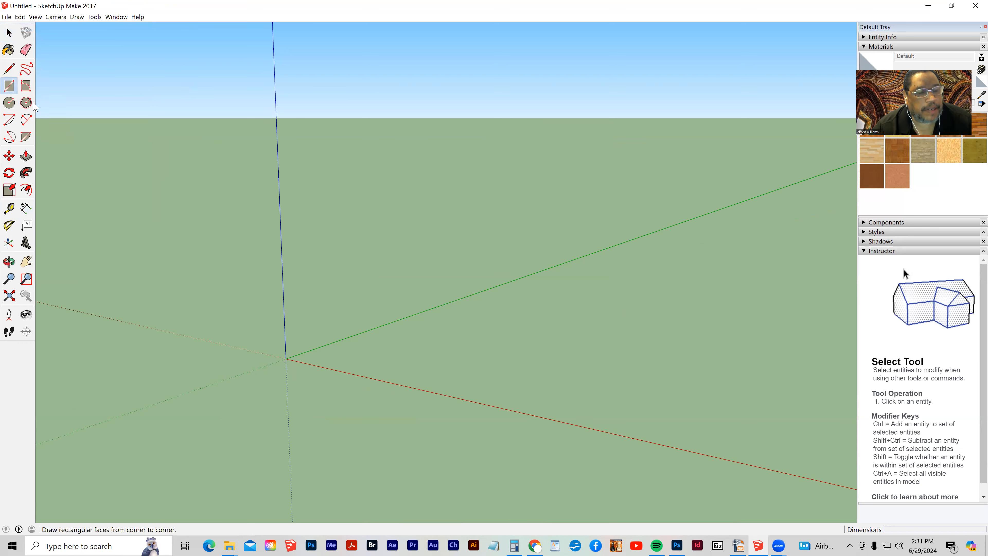
pyautogui.click(286, 359)
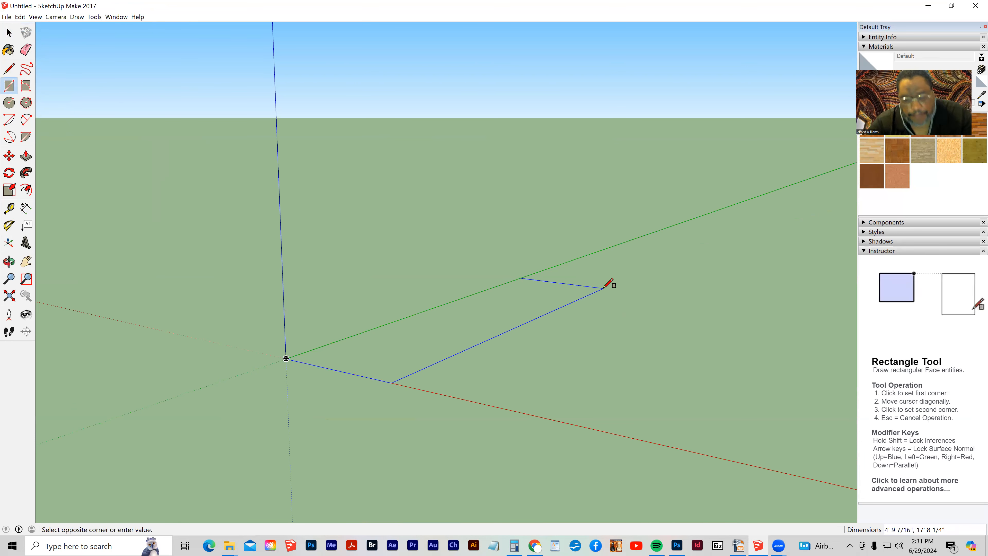
pyautogui.write("6',")
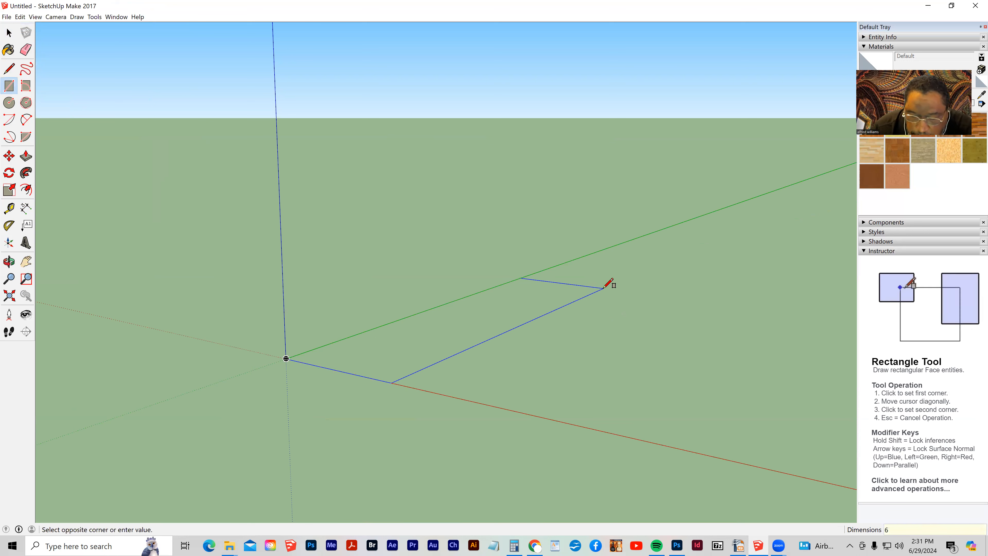
pyautogui.write('20')
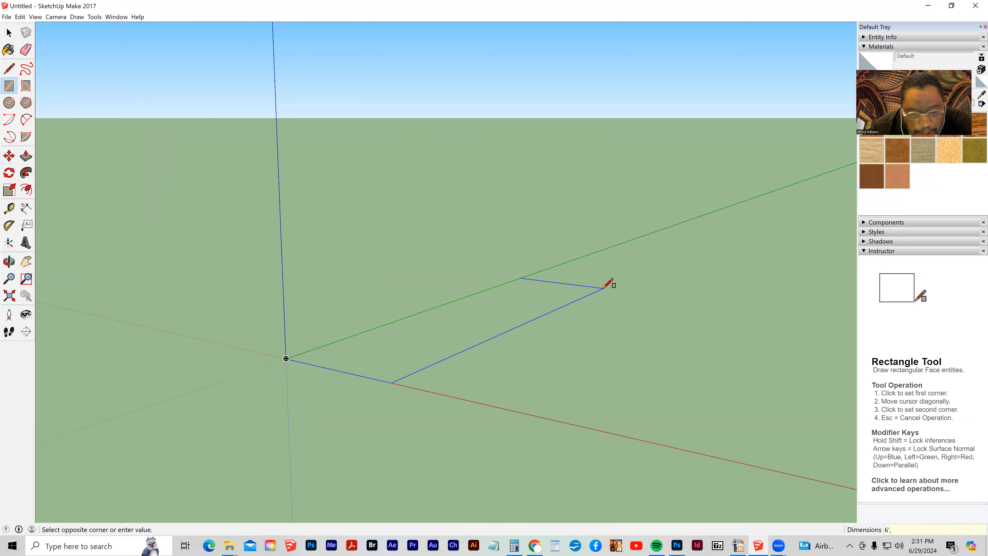
pyautogui.write("'")
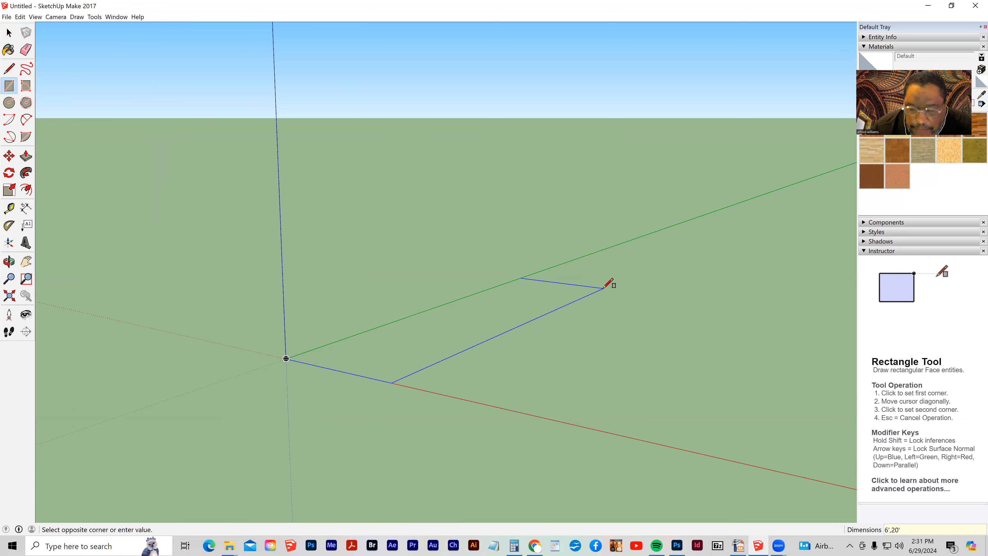
pyautogui.press('Return')
pyautogui.moveTo(447, 332)
pyautogui.mouseDown(button='middle')
pyautogui.moveTo(592, 338)
pyautogui.moveTo(392, 369)
pyautogui.moveTo(411, 367)
pyautogui.mouseUp(button='middle')
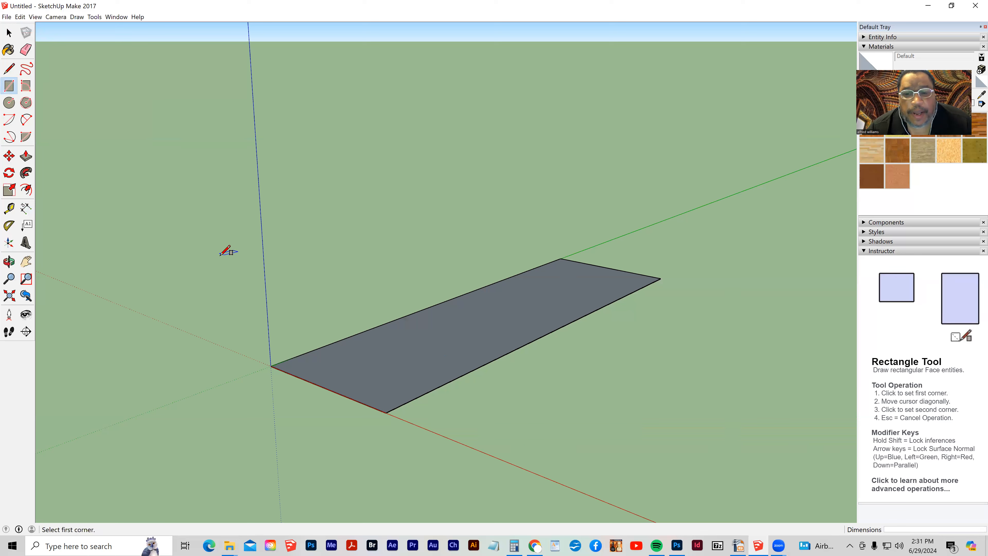
# - Divide the rectangle's long edge opposite the green axis into 20 equal segments
pyautogui.click(9, 33)
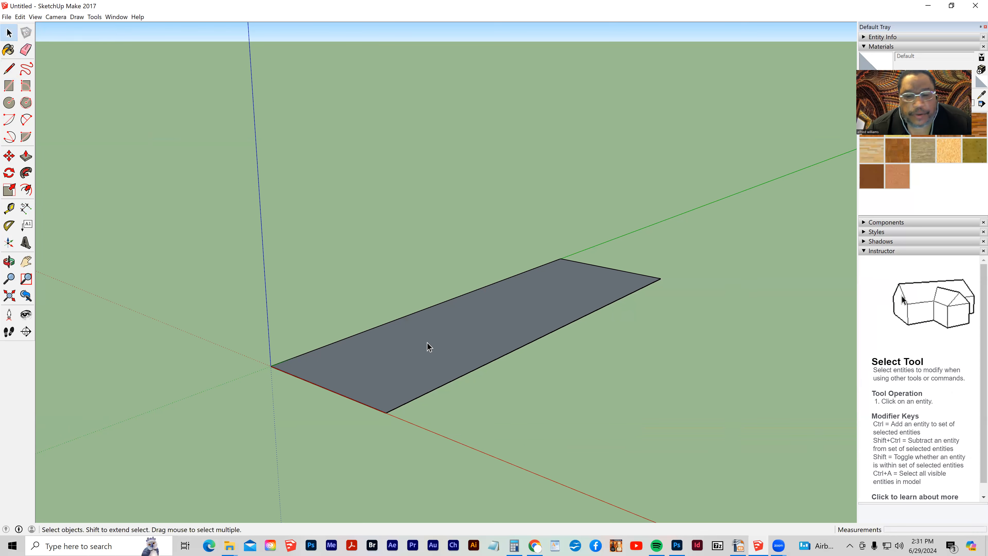
pyautogui.click(478, 369)
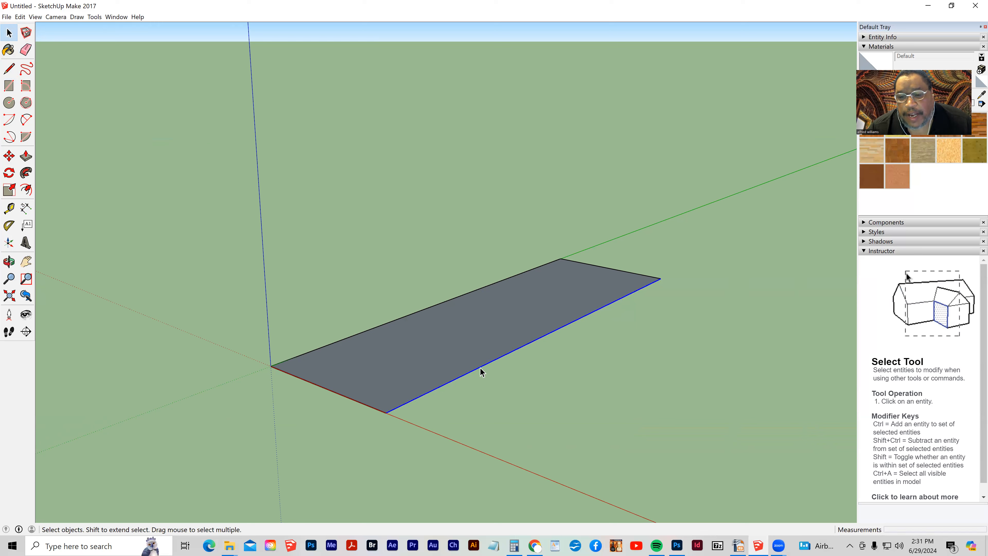
pyautogui.rightClick(482, 371)
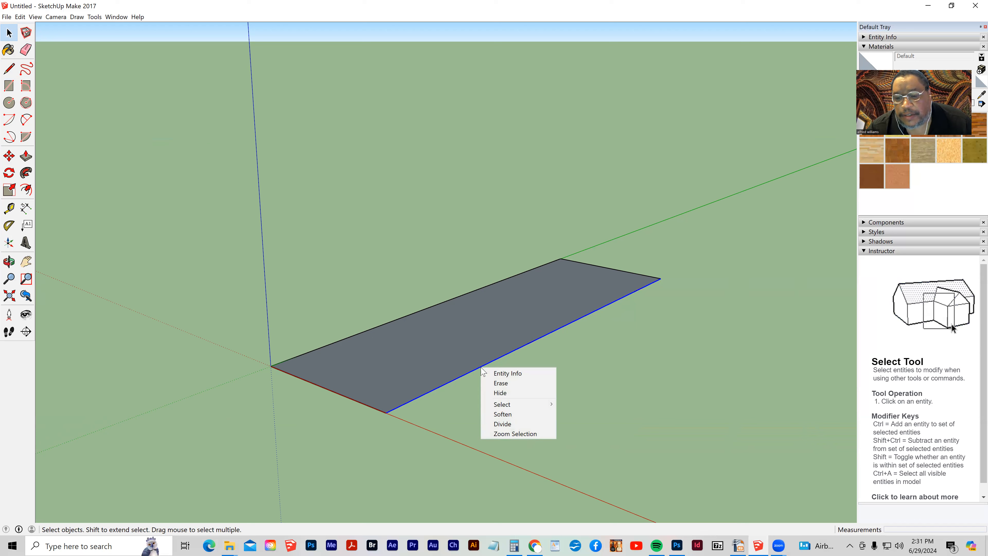
pyautogui.click(502, 424)
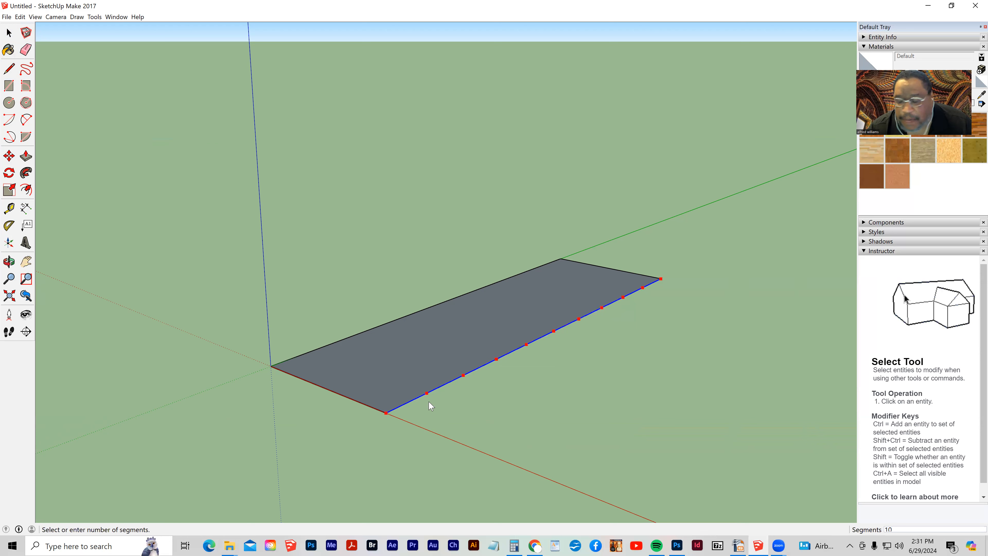
pyautogui.write('20')
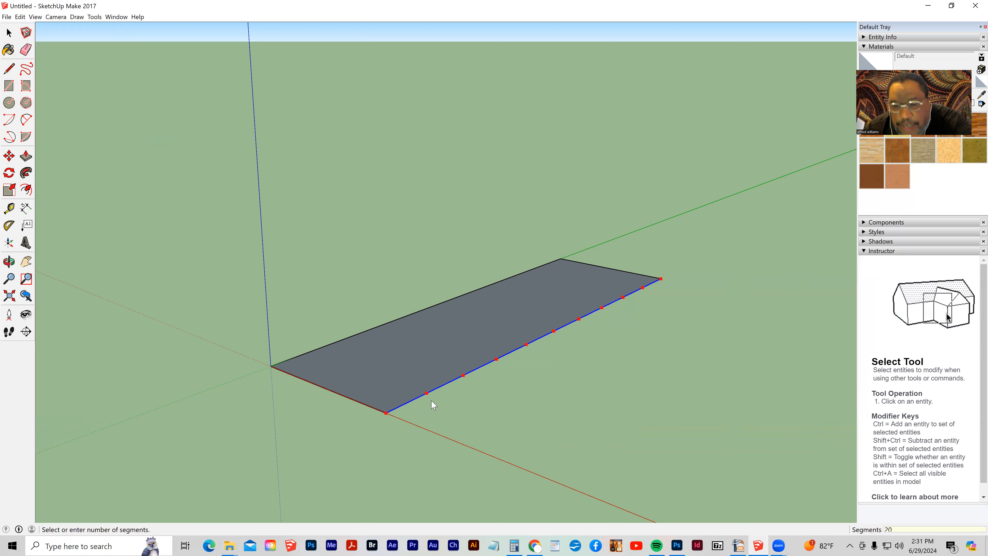
pyautogui.press('Return')
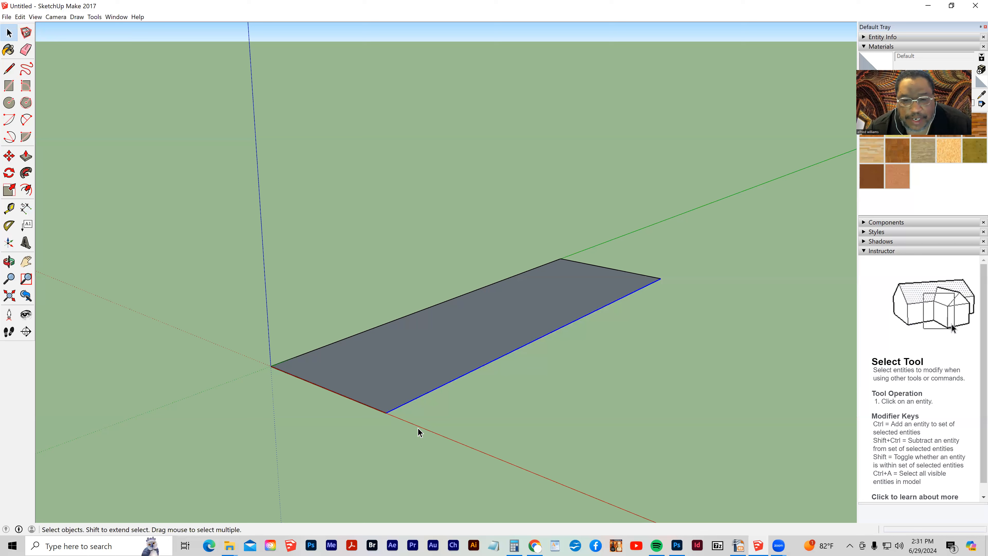
pyautogui.click(207, 379)
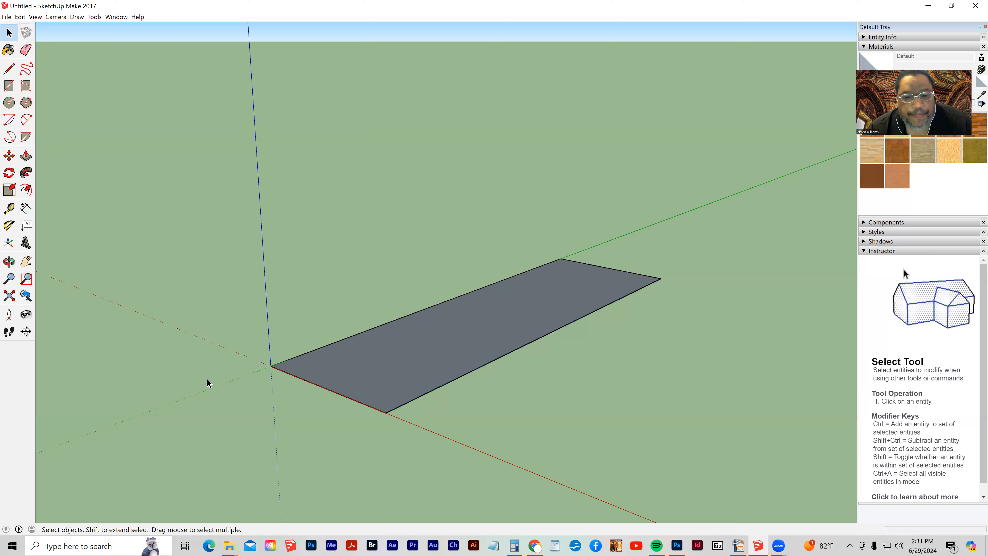
# - Draw parallel 6' lines across the rectangle from each successive division point on the divided long edge, starting with the one nearest the red axis
pyautogui.click(9, 69)
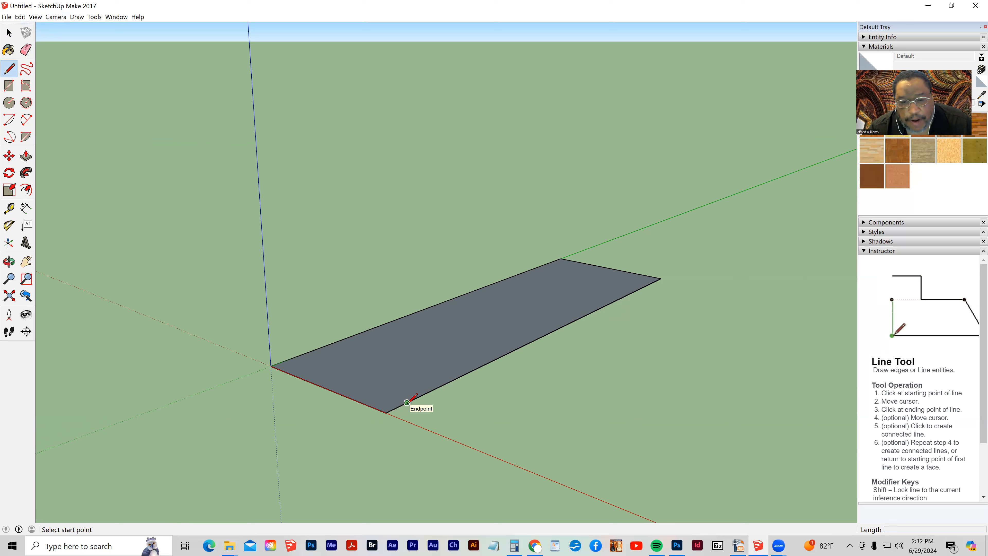
pyautogui.click(407, 402)
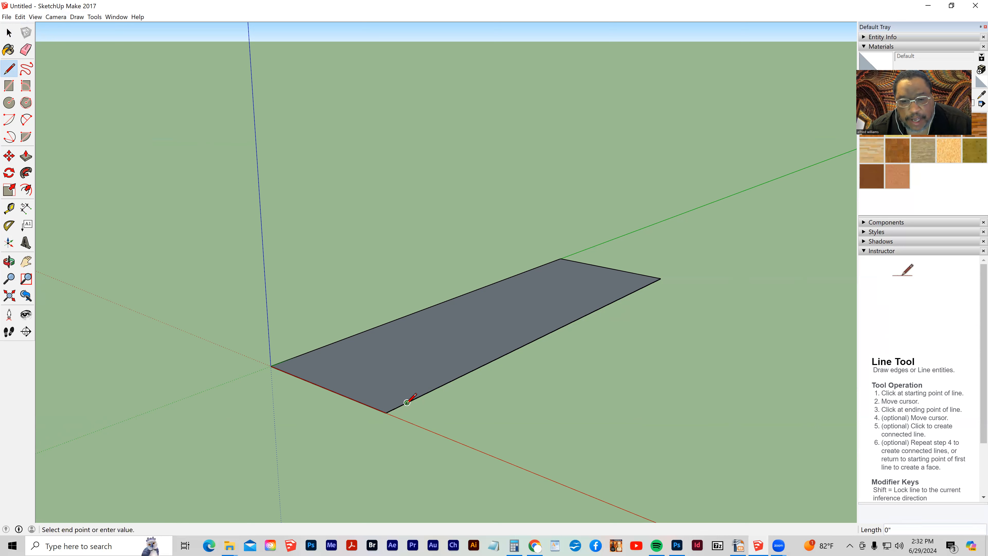
pyautogui.click(292, 357)
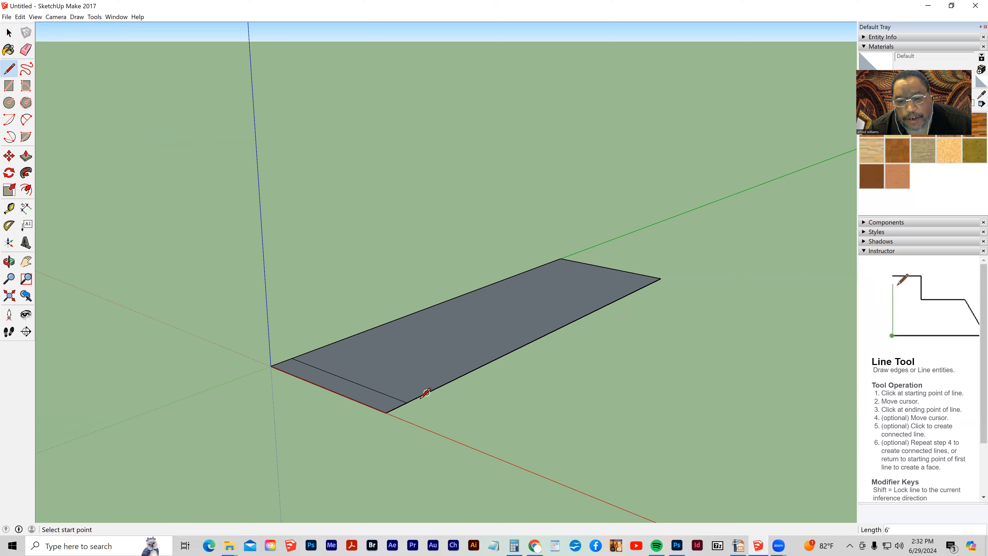
pyautogui.click(427, 392)
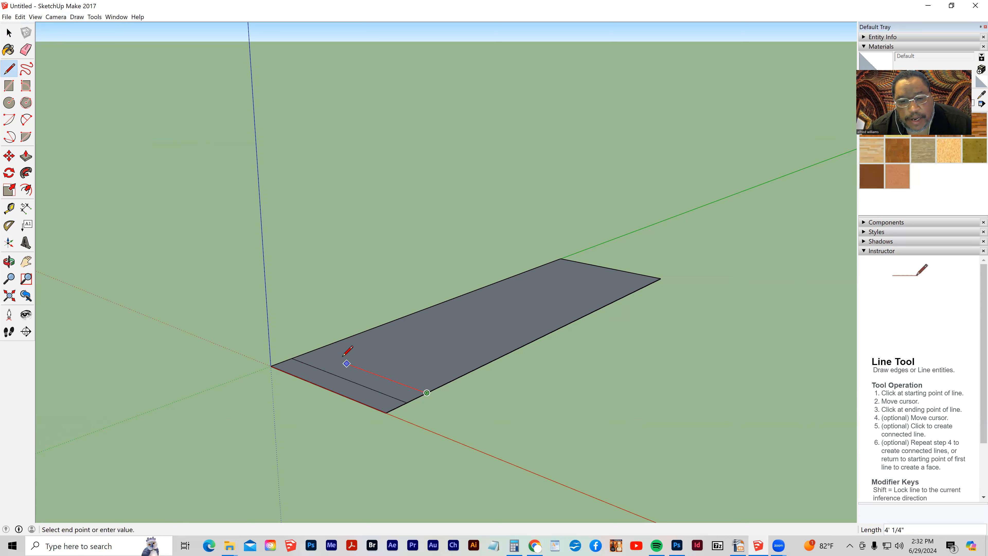
pyautogui.click(313, 351)
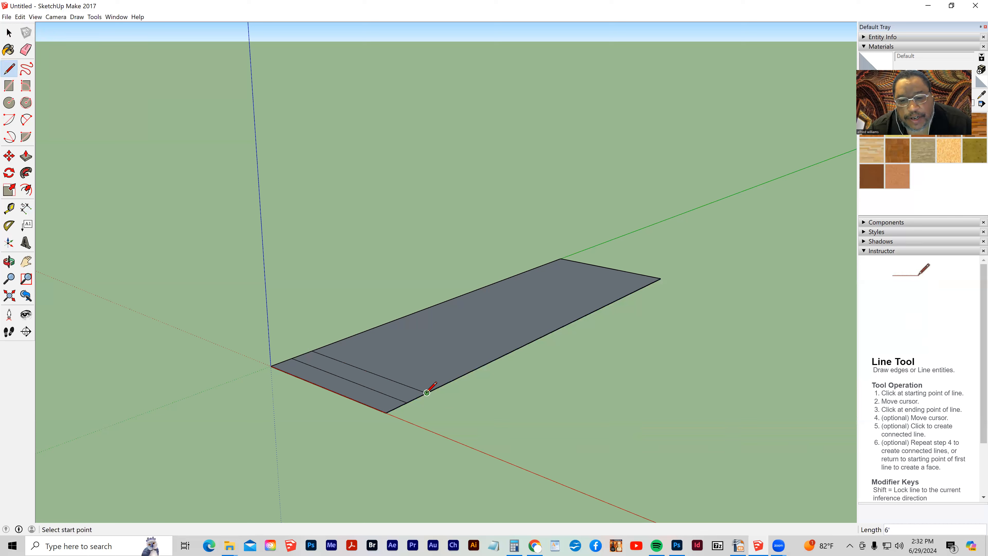
pyautogui.click(445, 384)
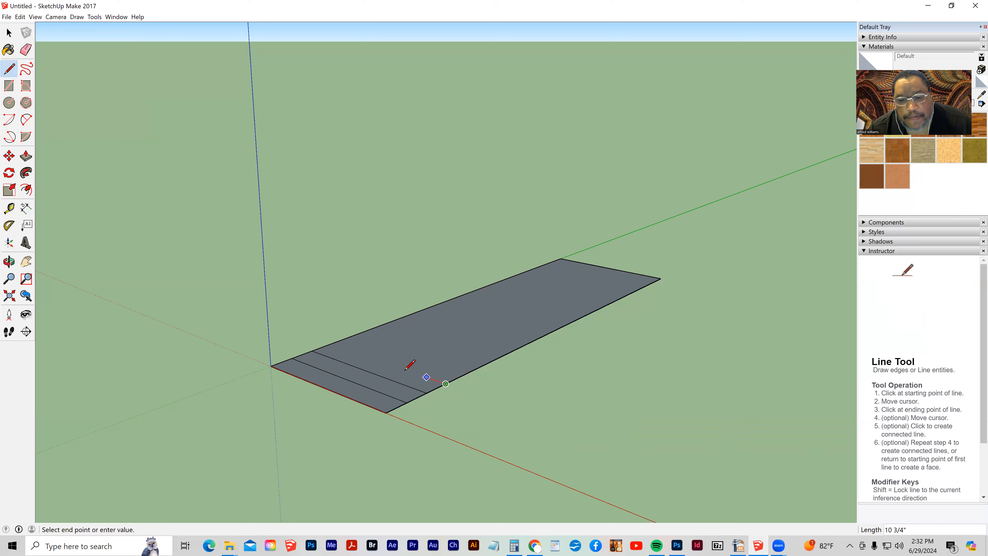
pyautogui.click(331, 343)
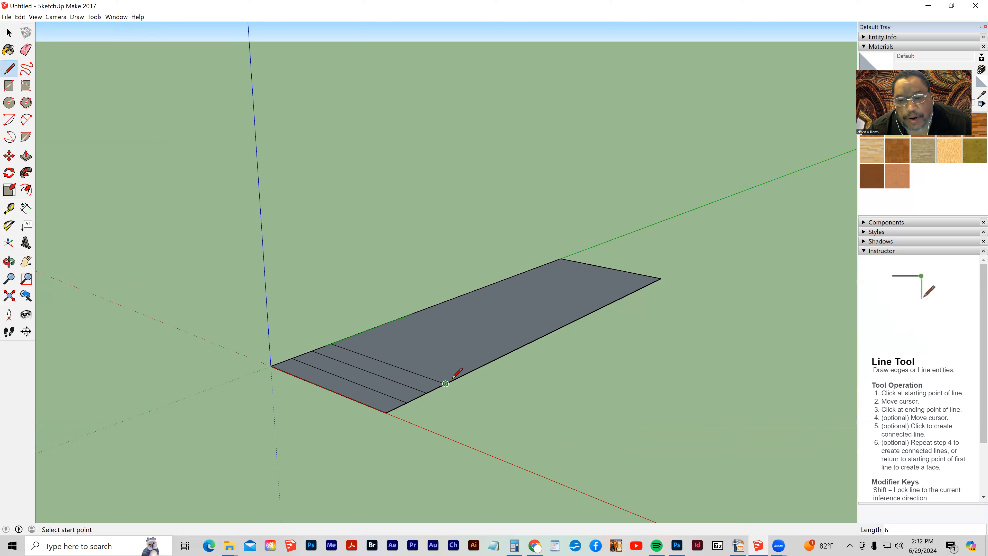
pyautogui.click(463, 375)
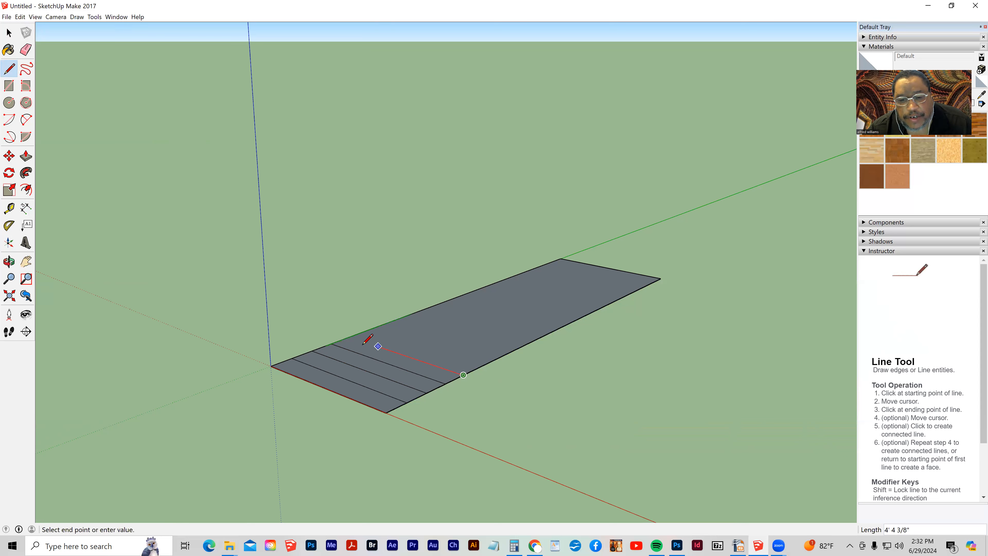
pyautogui.click(350, 336)
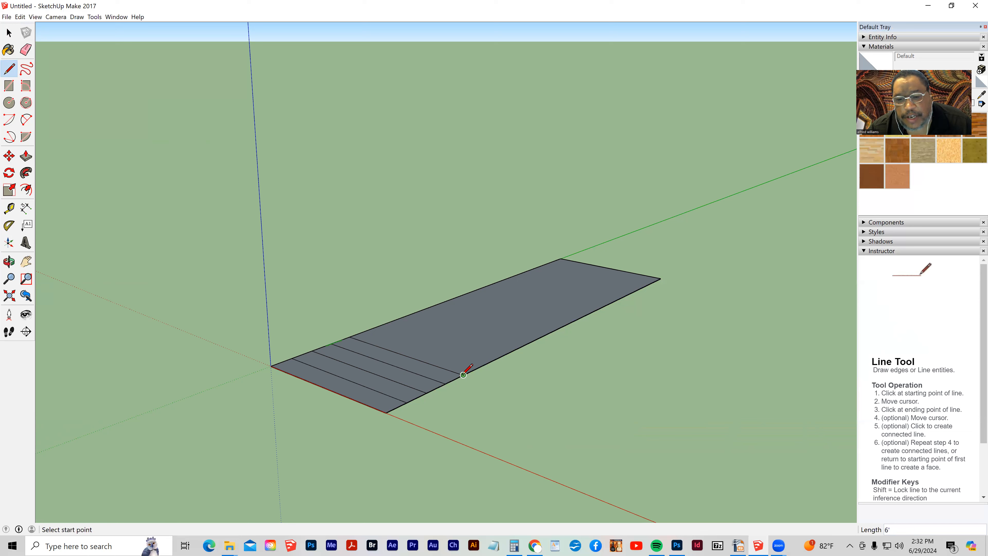
pyautogui.click(481, 367)
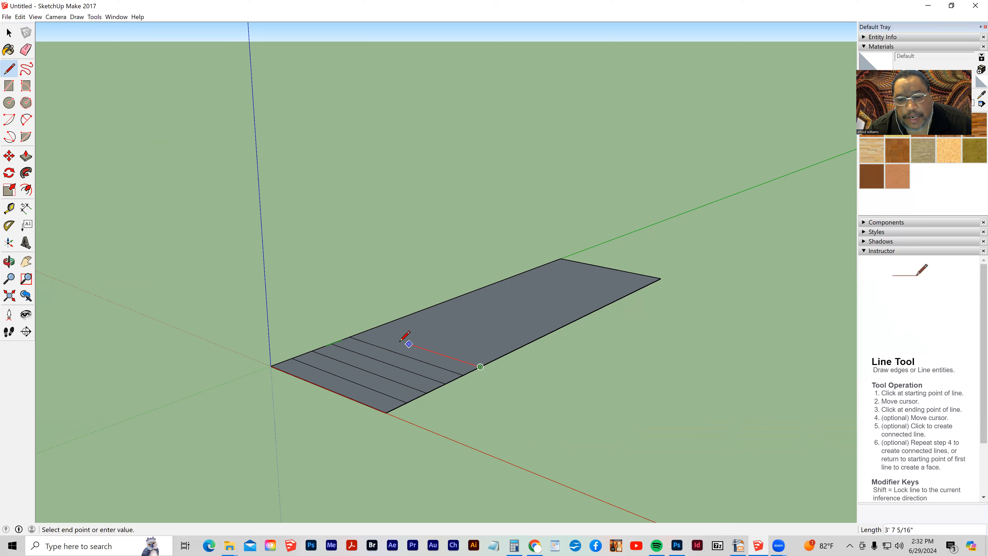
pyautogui.click(368, 330)
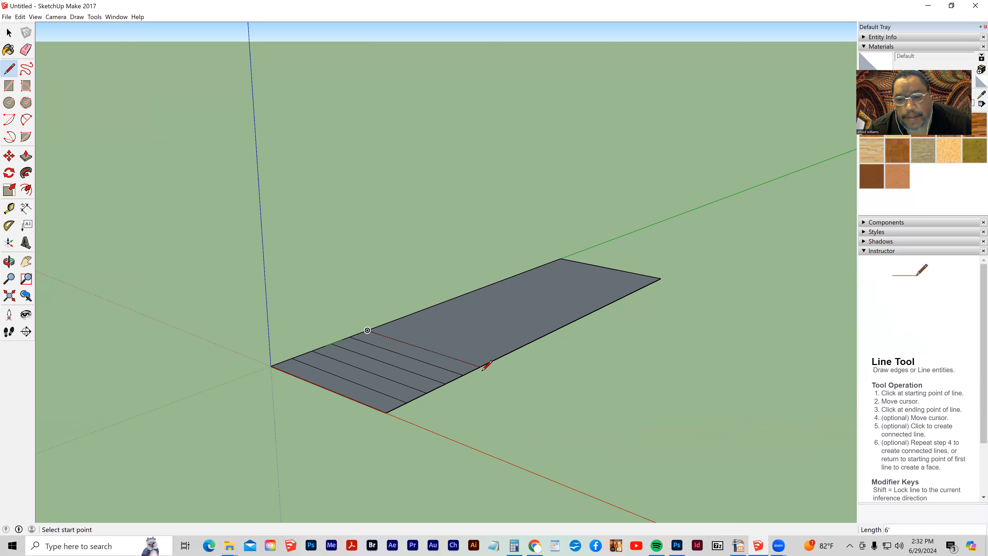
pyautogui.click(496, 359)
pyautogui.click(384, 324)
pyautogui.click(513, 351)
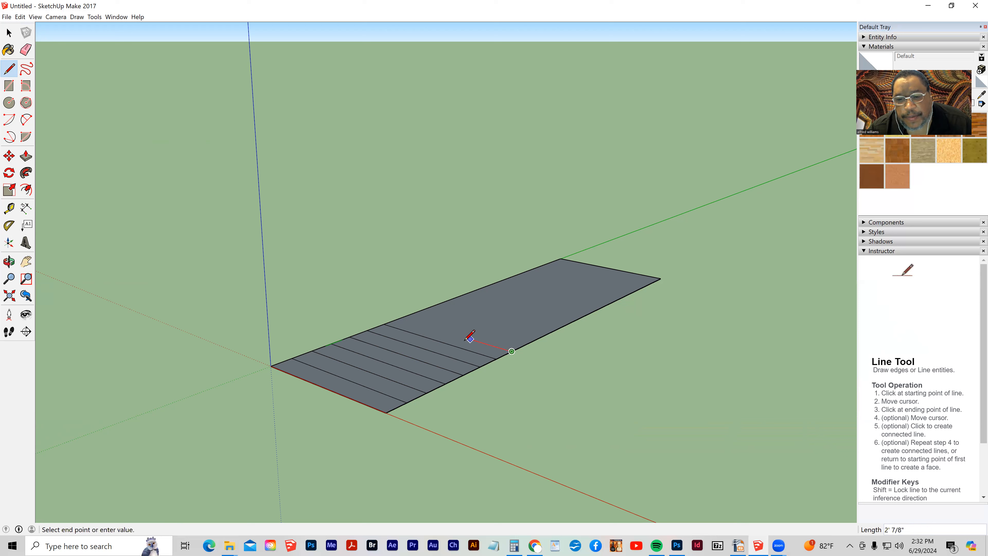
pyautogui.click(400, 319)
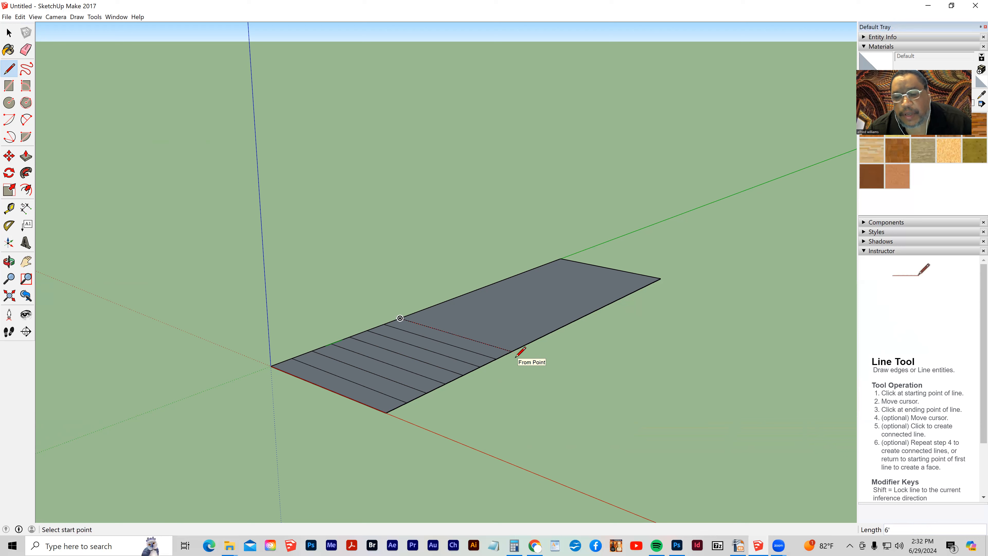
pyautogui.click(527, 344)
pyautogui.click(416, 312)
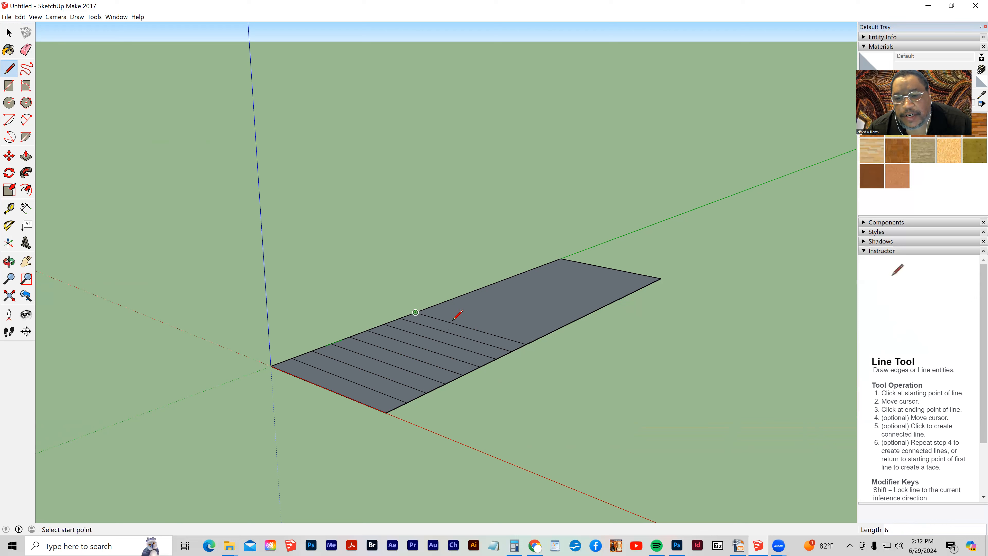
pyautogui.click(541, 337)
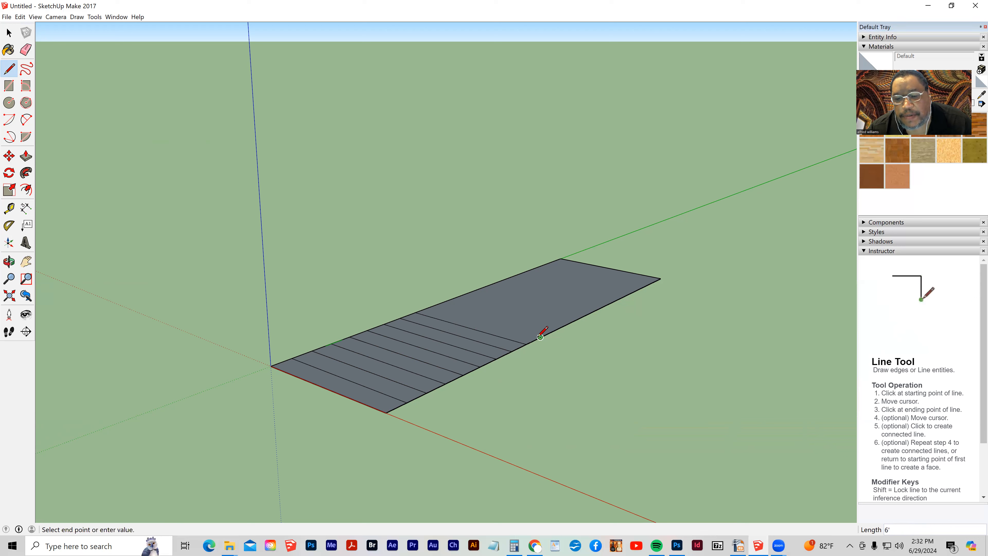
pyautogui.click(431, 308)
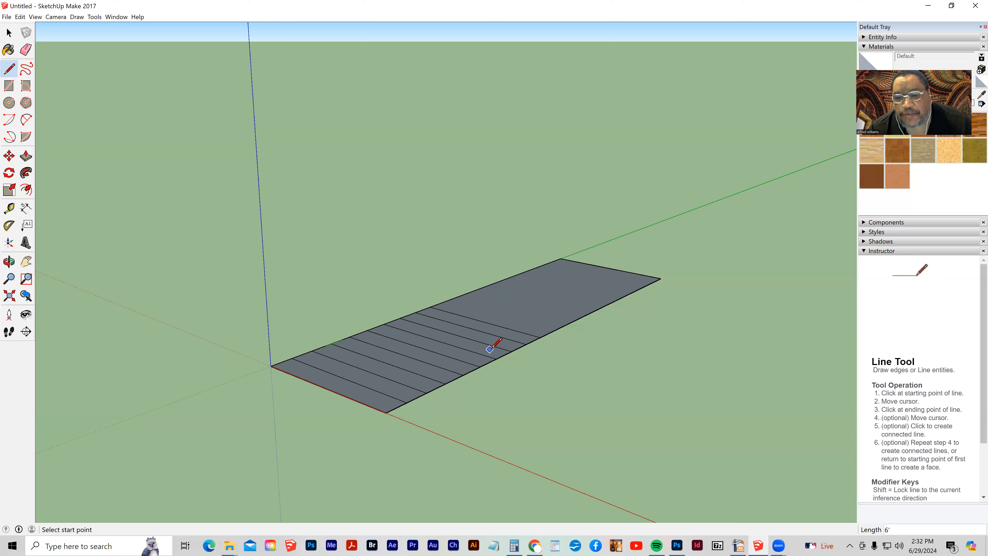
pyautogui.click(554, 330)
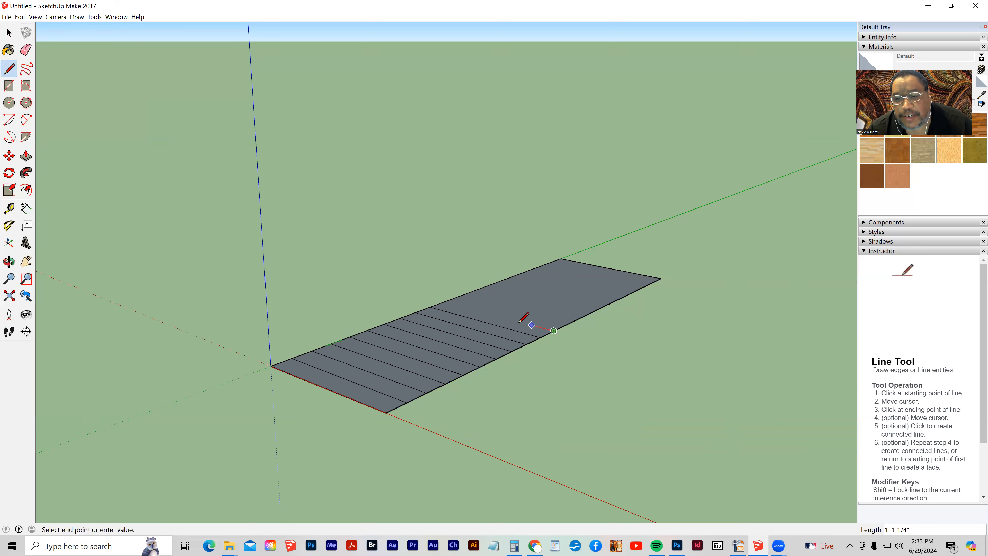
pyautogui.click(447, 301)
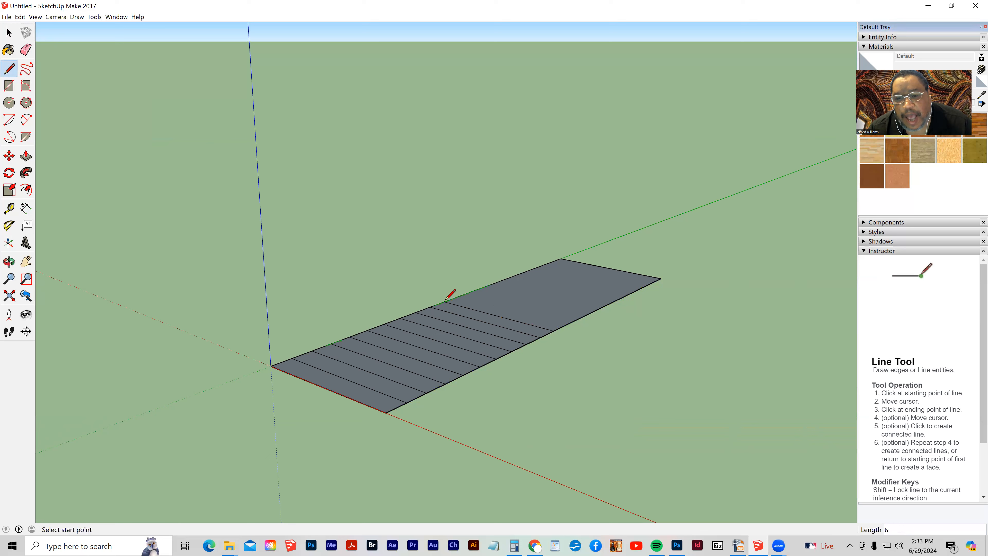
pyautogui.click(566, 324)
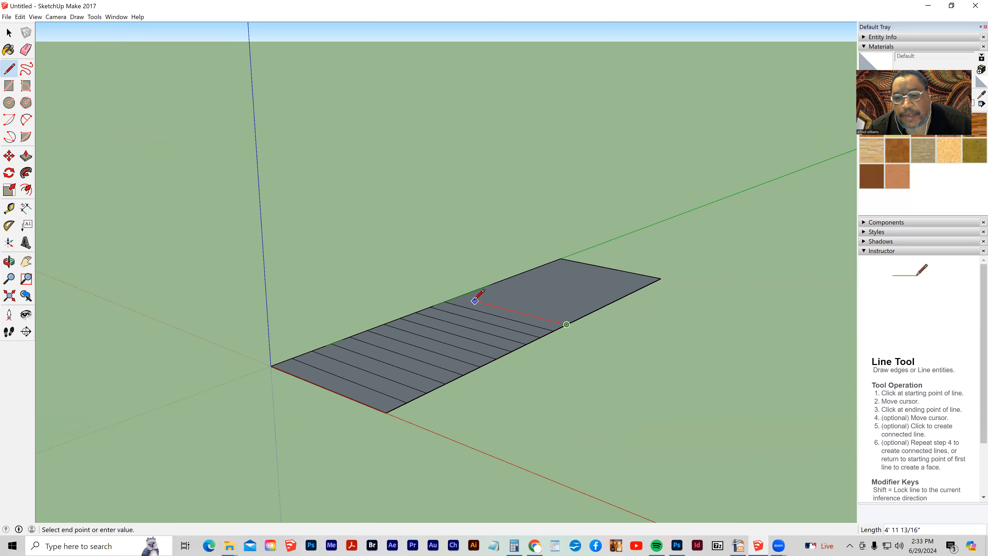
pyautogui.click(465, 297)
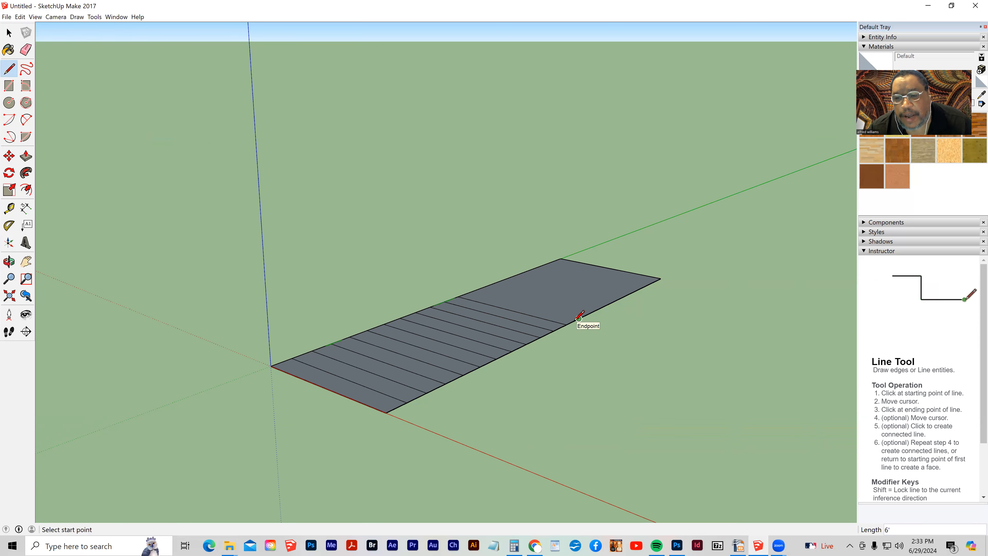
pyautogui.scroll(4, 579, 319)
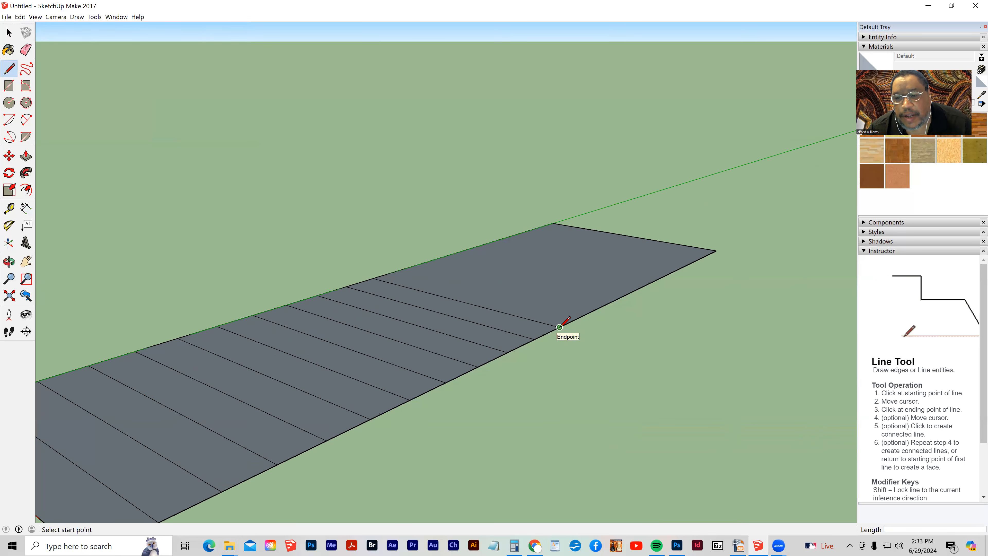
pyautogui.click(582, 315)
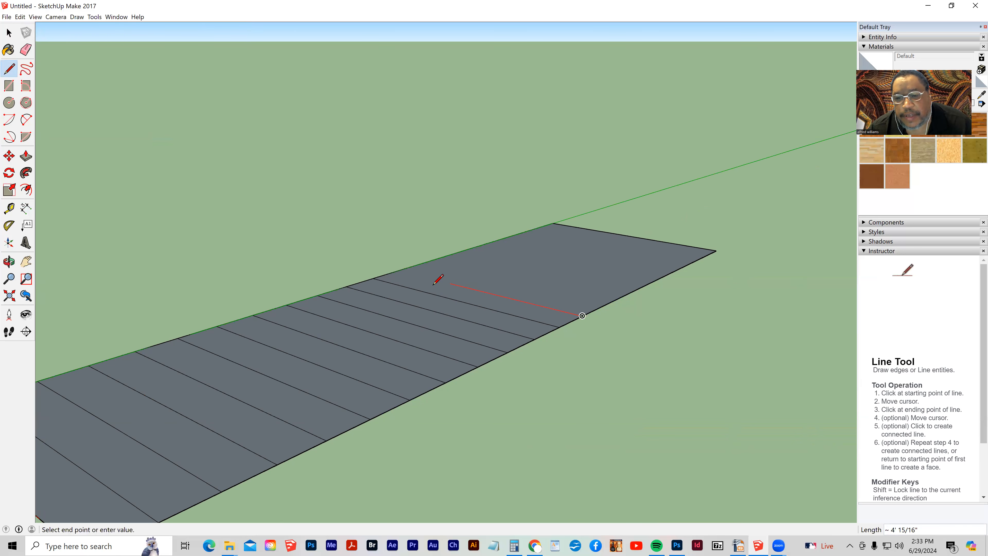
pyautogui.click(399, 270)
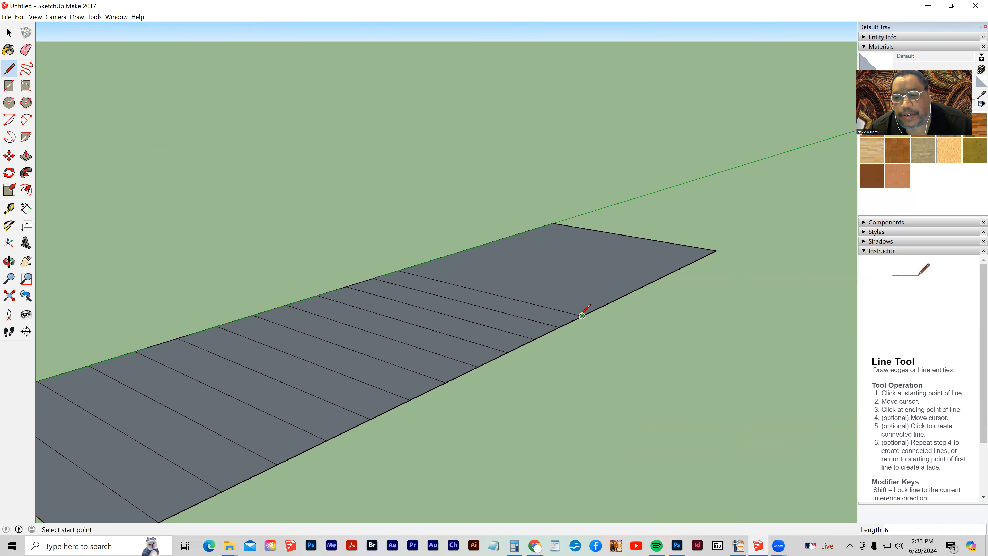
pyautogui.click(603, 306)
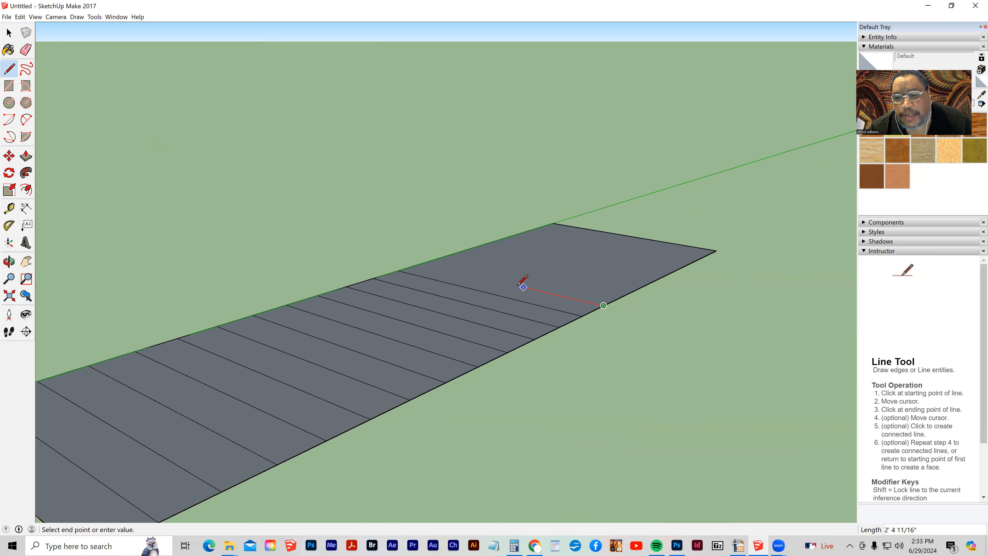
pyautogui.click(422, 263)
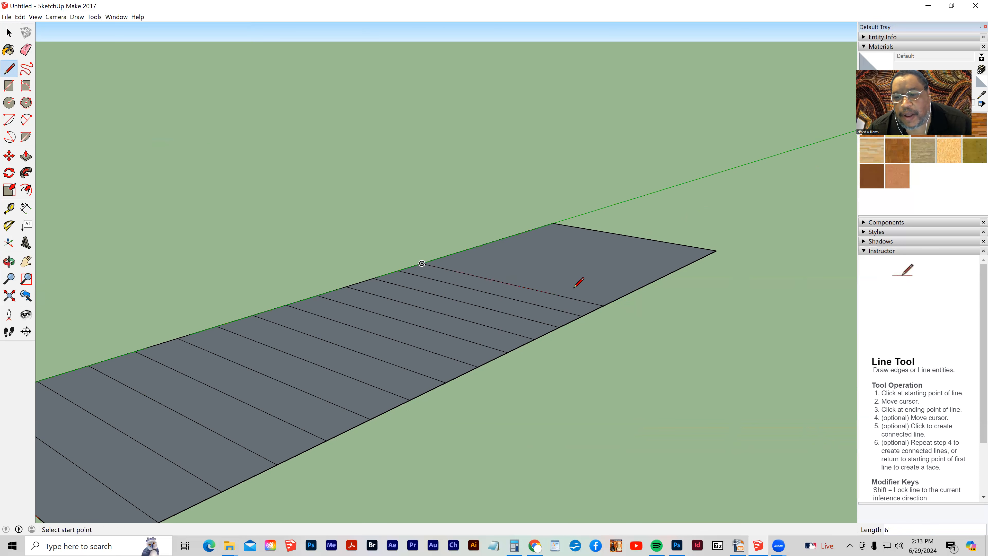
pyautogui.moveTo(602, 307); pyautogui.dragTo(627, 289, button='middle')
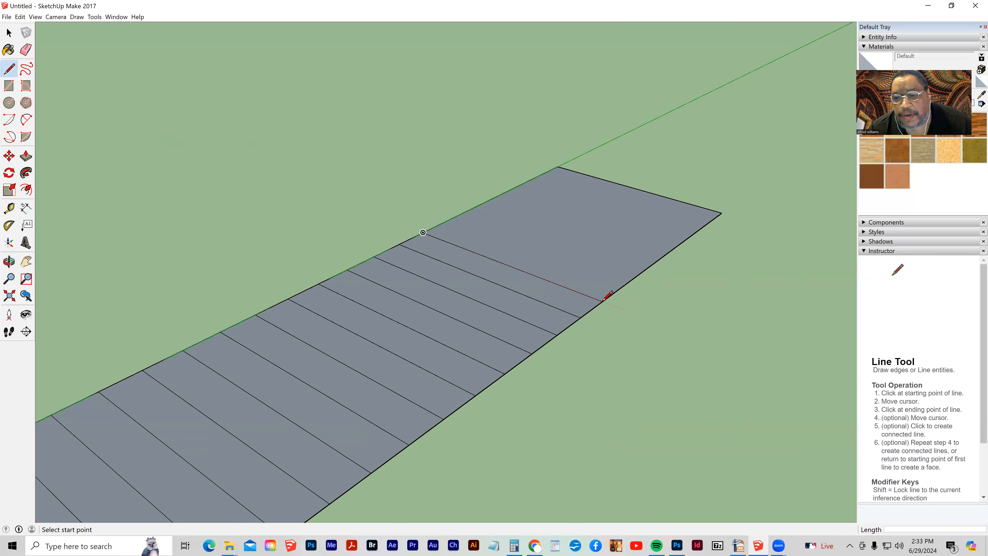
pyautogui.click(623, 286)
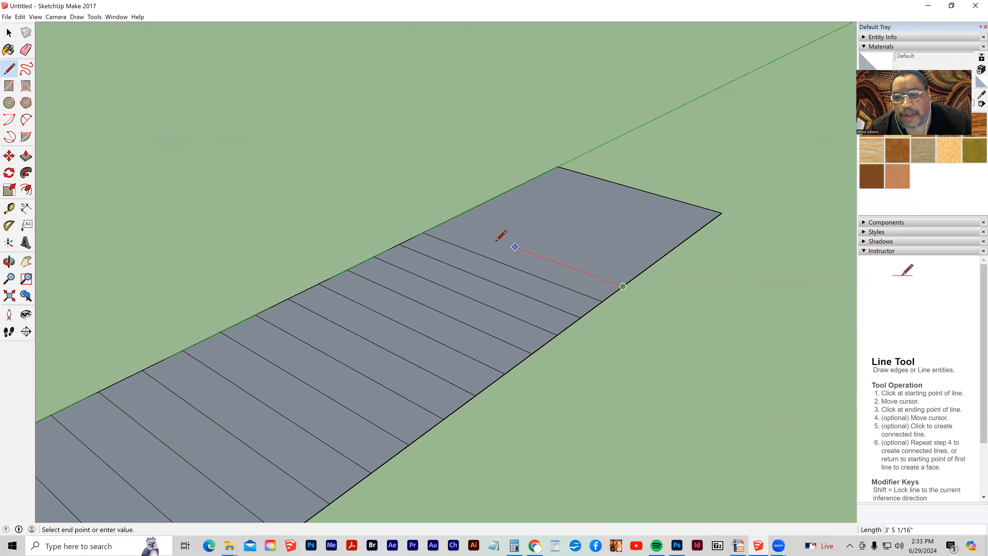
pyautogui.click(446, 221)
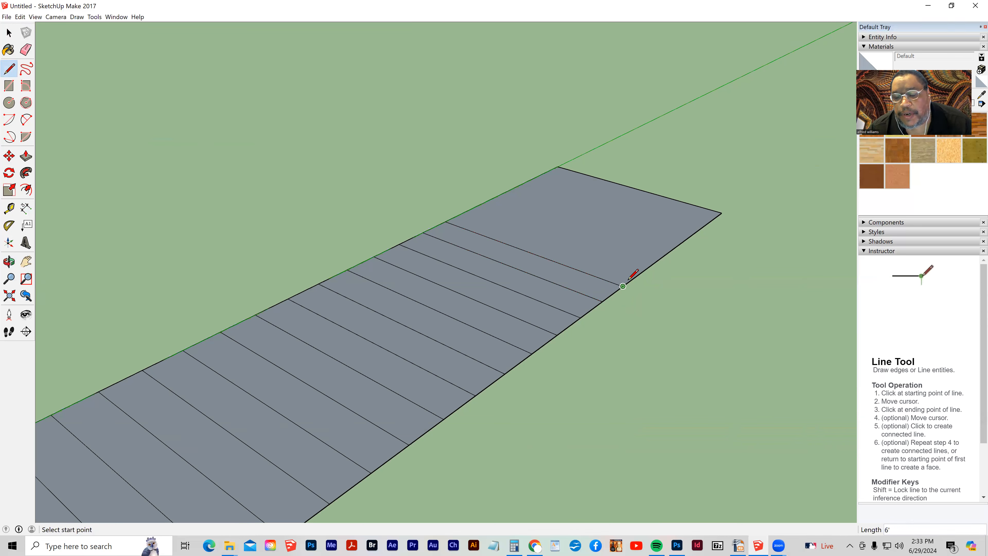
# - Draw 6' lines parallel to the red axis across the rectangle from the last five unconnected division points, finishing the 20 tread strips
pyautogui.click(641, 272)
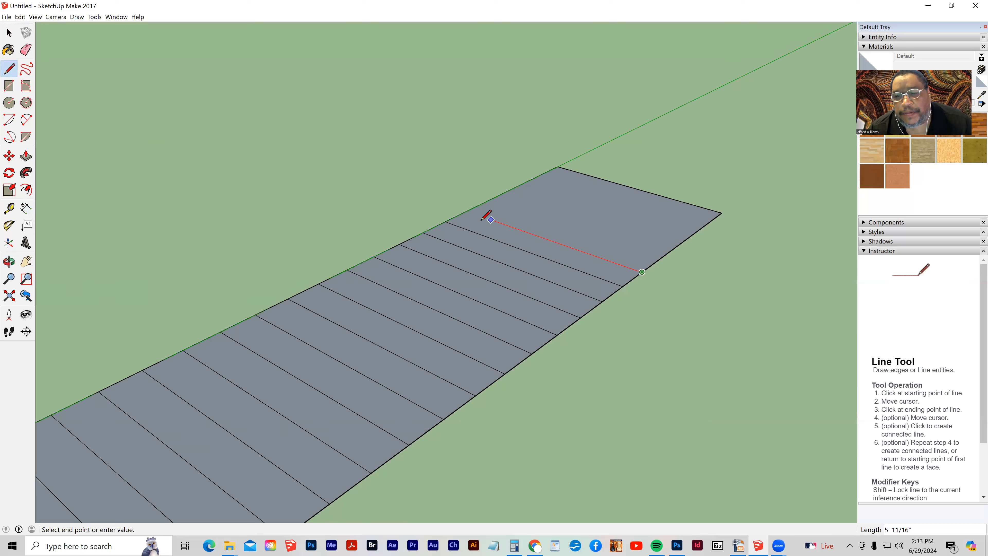
pyautogui.click(468, 211)
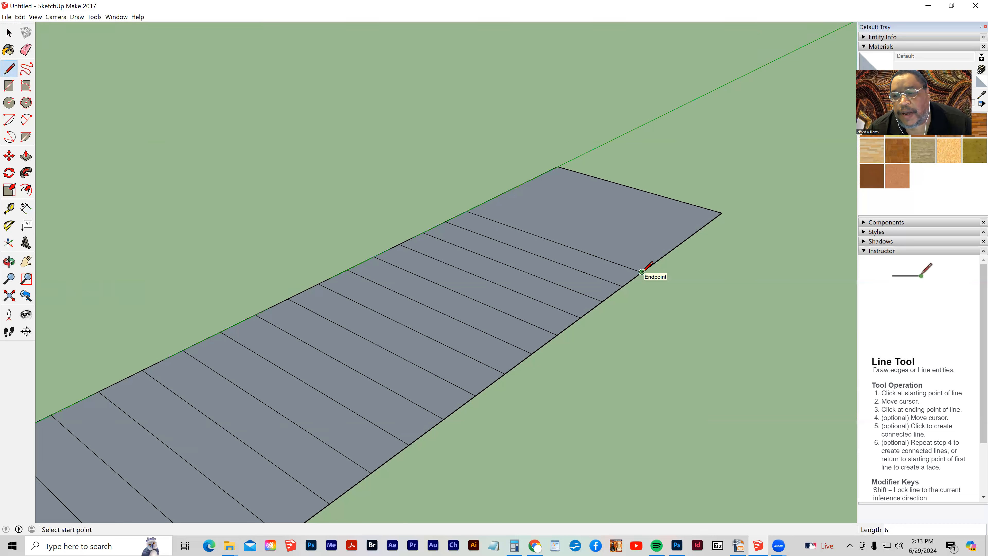
pyautogui.click(661, 258)
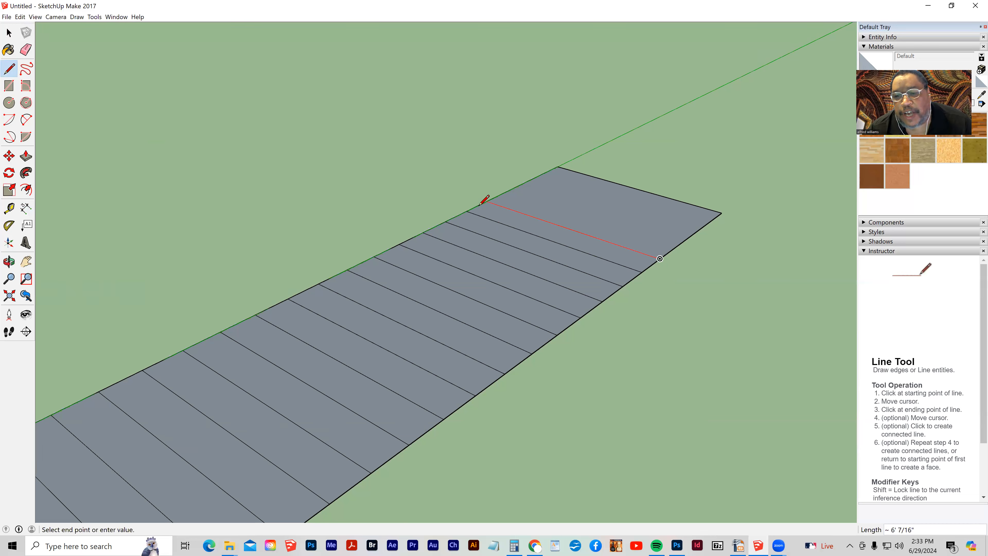
pyautogui.click(487, 201)
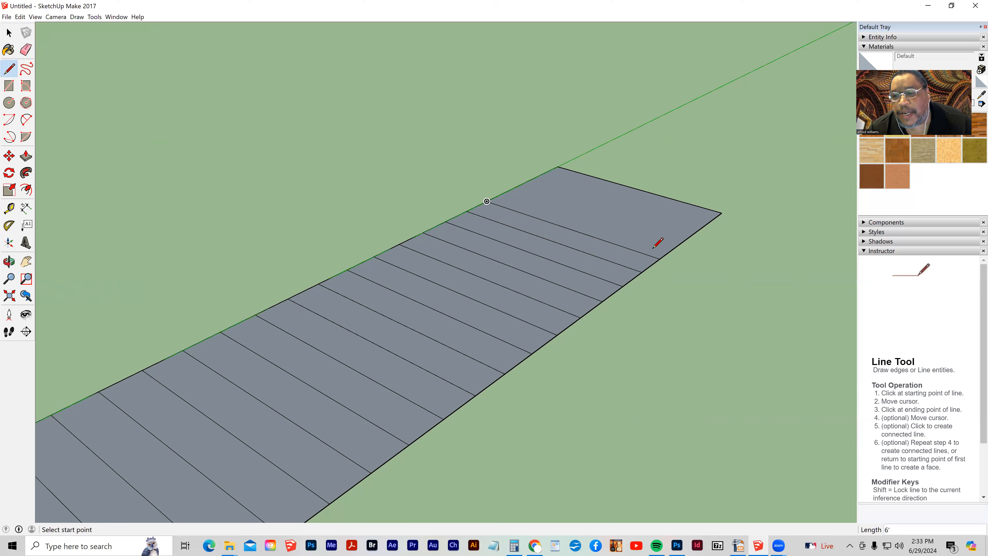
pyautogui.click(677, 245)
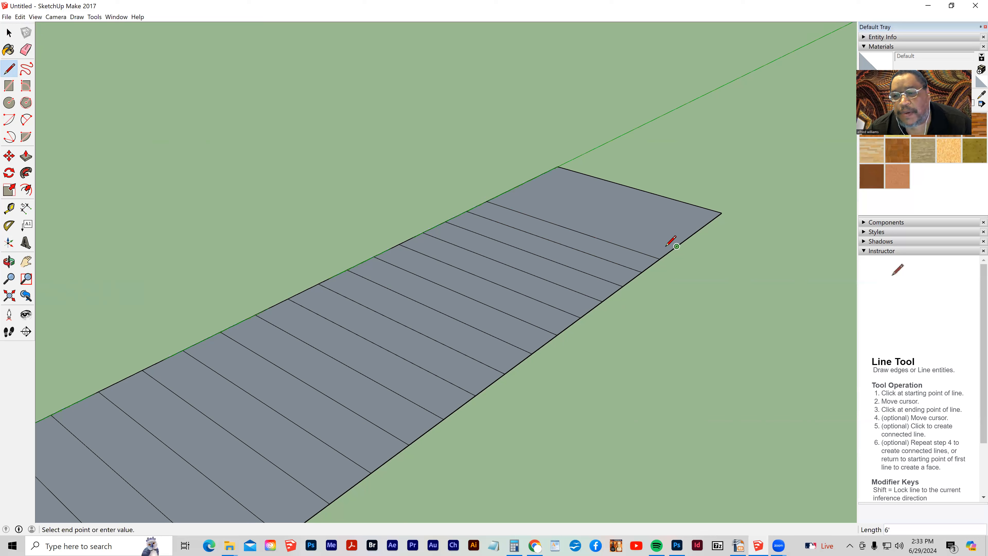
pyautogui.click(506, 192)
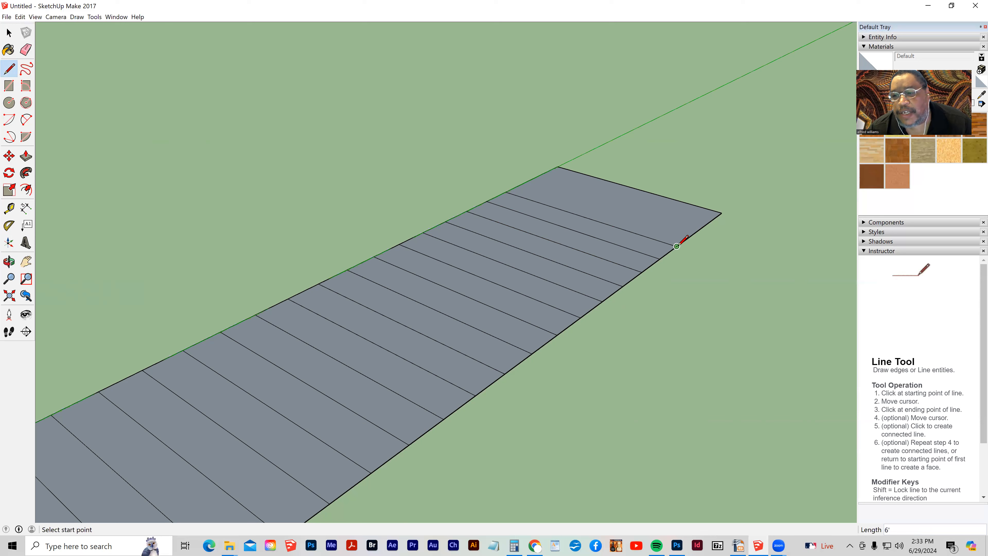
pyautogui.click(693, 234)
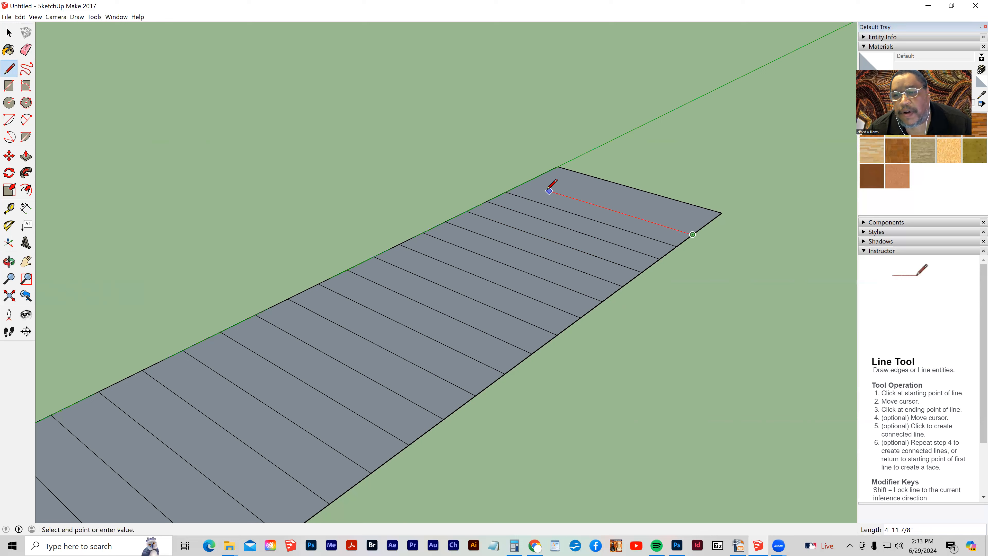
pyautogui.click(526, 184)
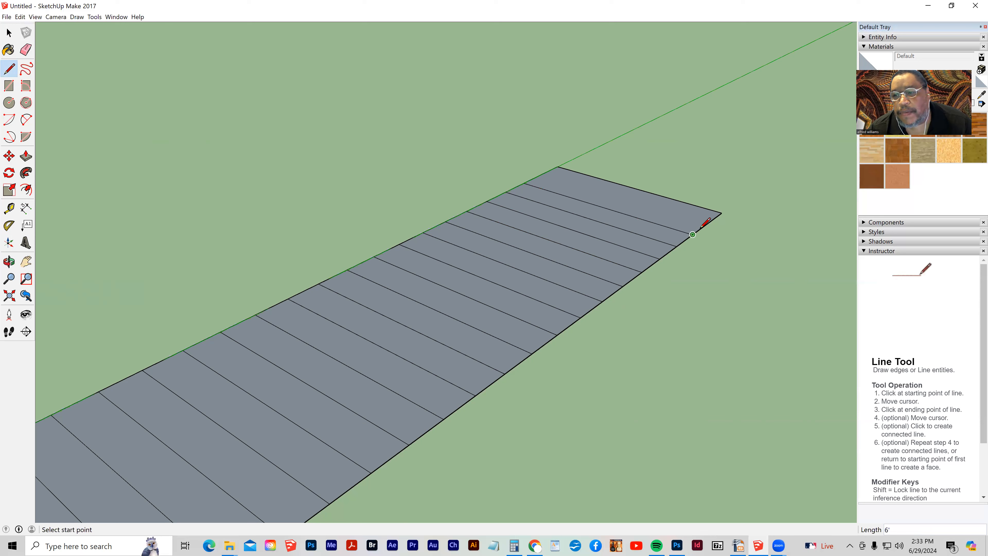
pyautogui.click(708, 222)
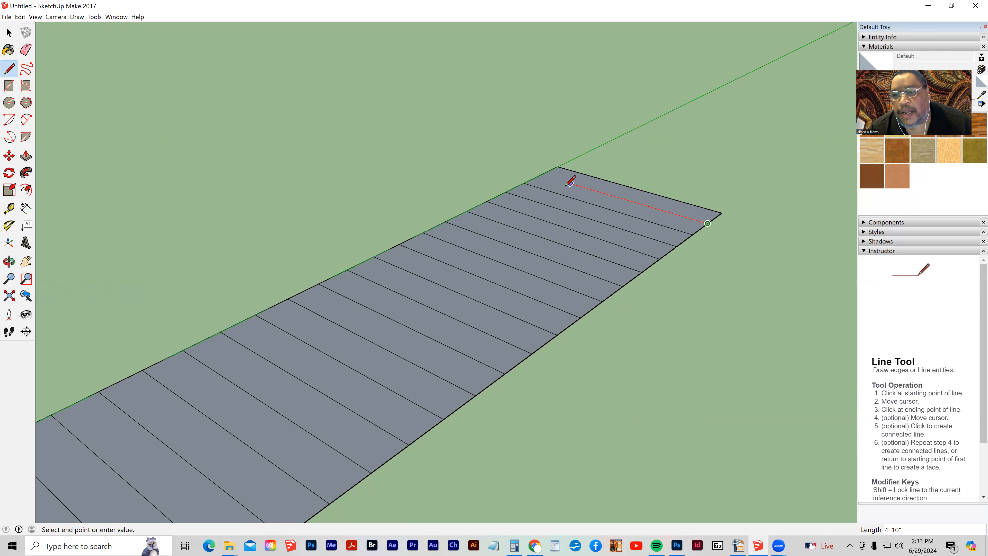
pyautogui.click(543, 172)
pyautogui.moveTo(714, 439); pyautogui.dragTo(616, 403, button='middle')
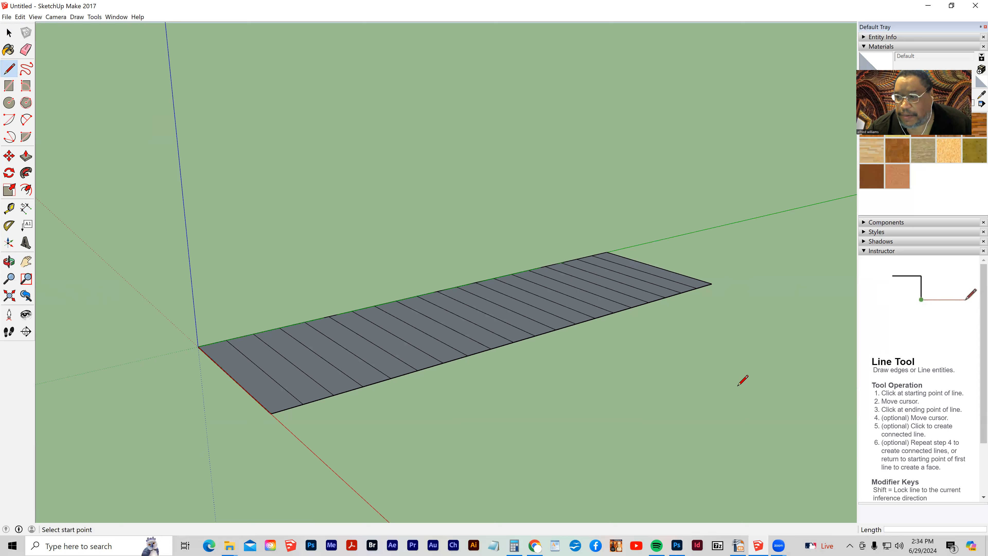
# - Draw a 10' vertical line up from the rectangle's far corner on the long edge opposite the green axis
pyautogui.click(712, 283)
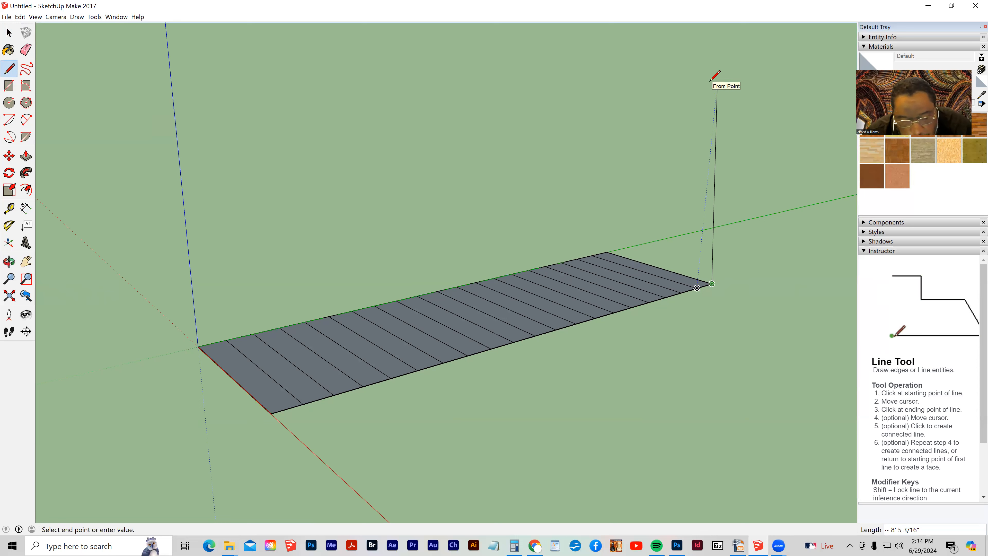
pyautogui.write('10')
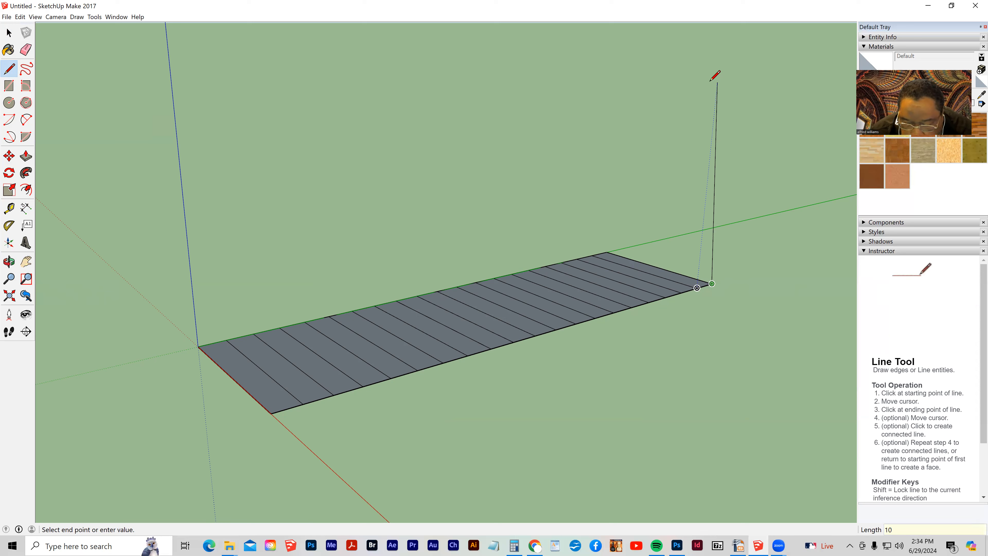
pyautogui.press('Return')
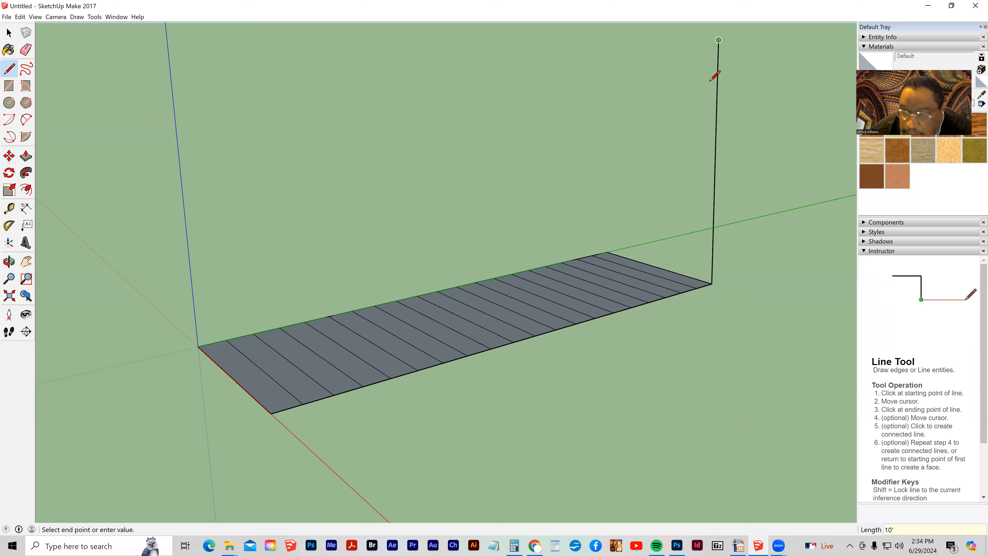
pyautogui.scroll(-4, 704, 82)
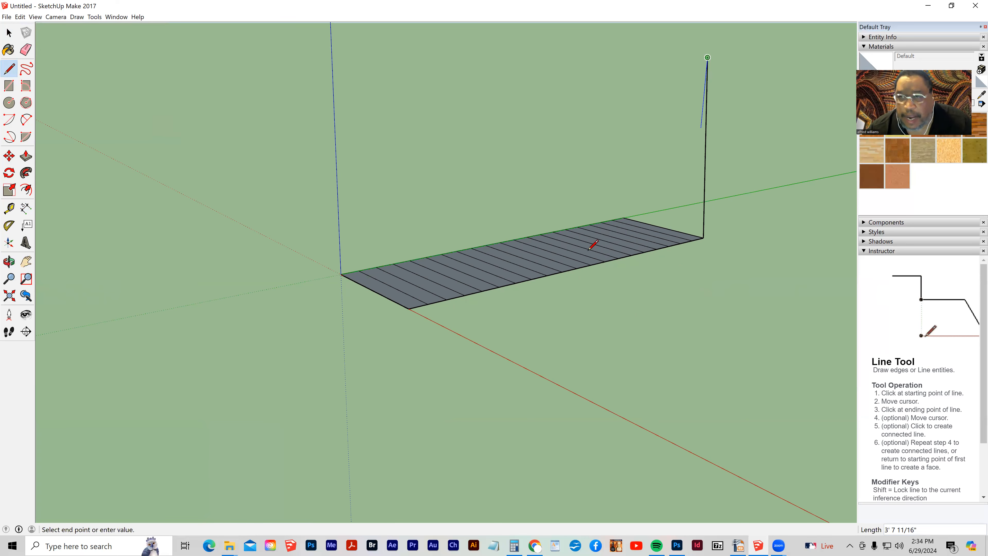
pyautogui.press('Escape')
pyautogui.moveTo(575, 256); pyautogui.dragTo(649, 320, button='middle')
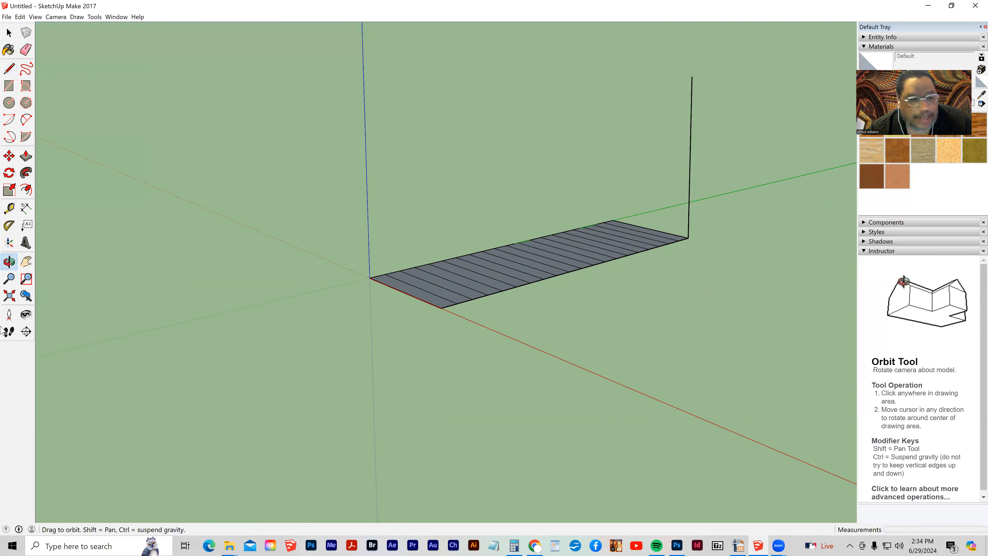
pyautogui.click(24, 261)
pyautogui.moveTo(591, 317); pyautogui.dragTo(554, 356)
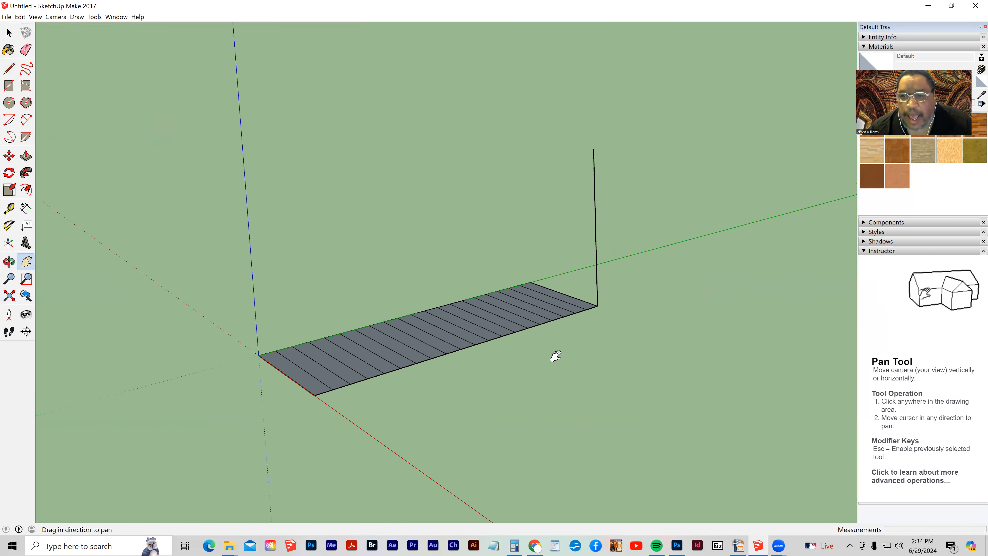
# - Divide the vertical line at the far corner into 20 equal segments
pyautogui.click(7, 33)
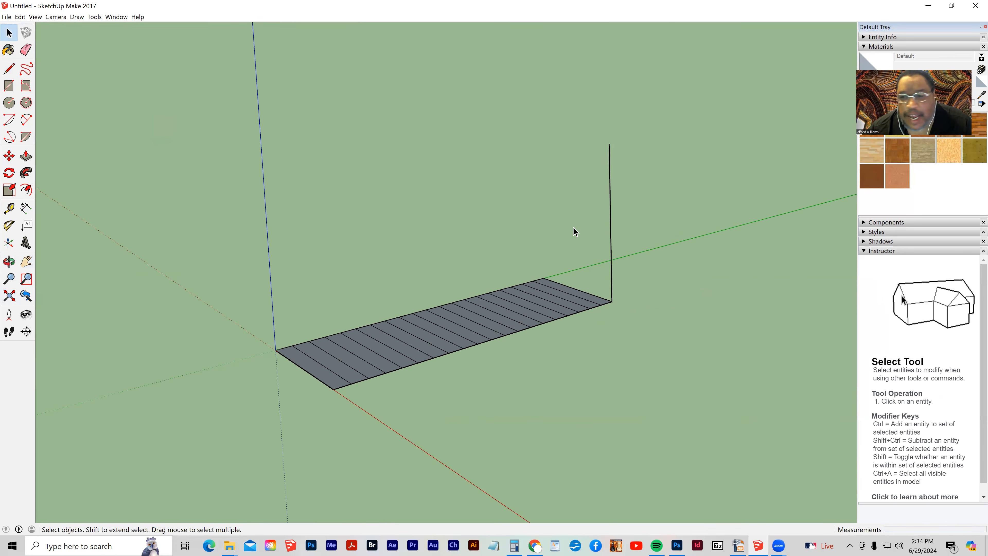
pyautogui.click(610, 212)
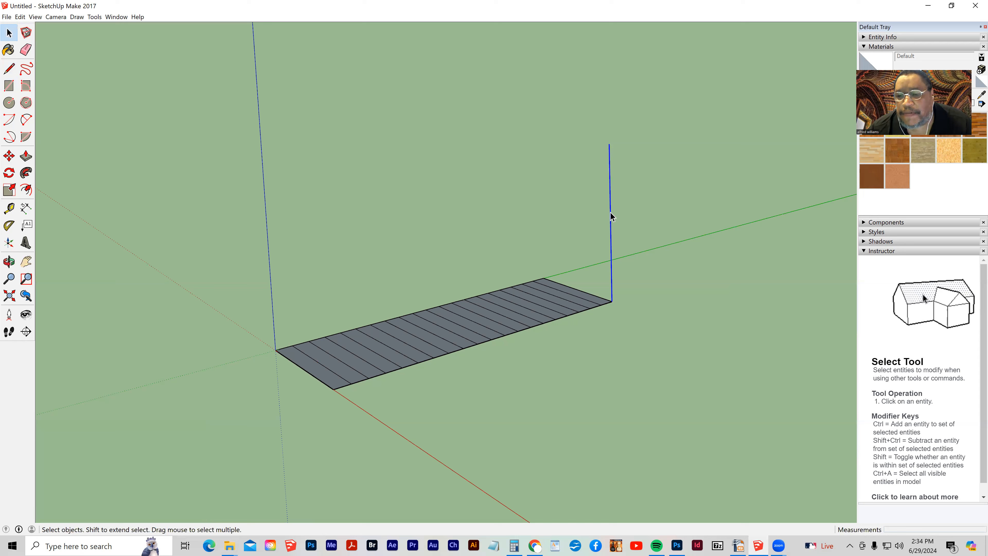
pyautogui.rightClick(611, 216)
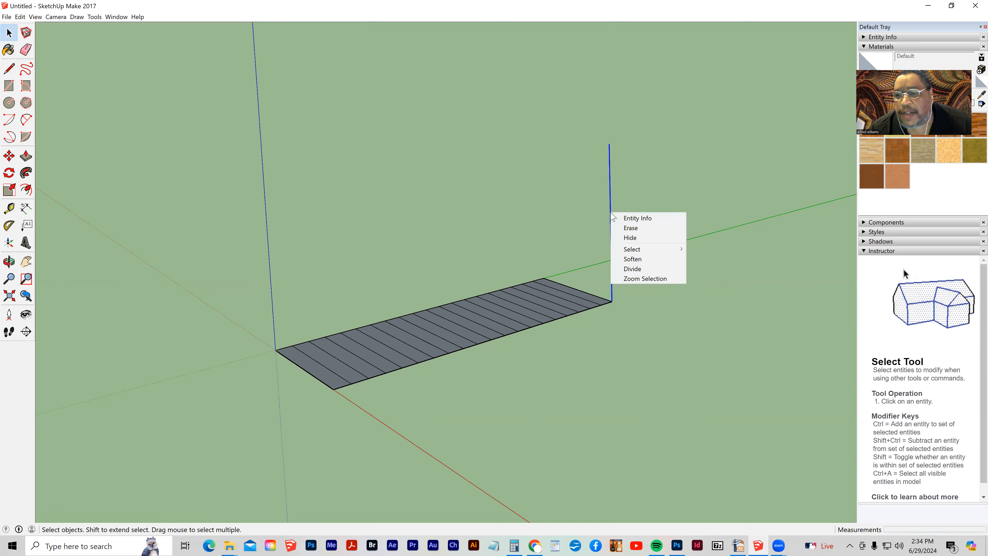
pyautogui.click(631, 270)
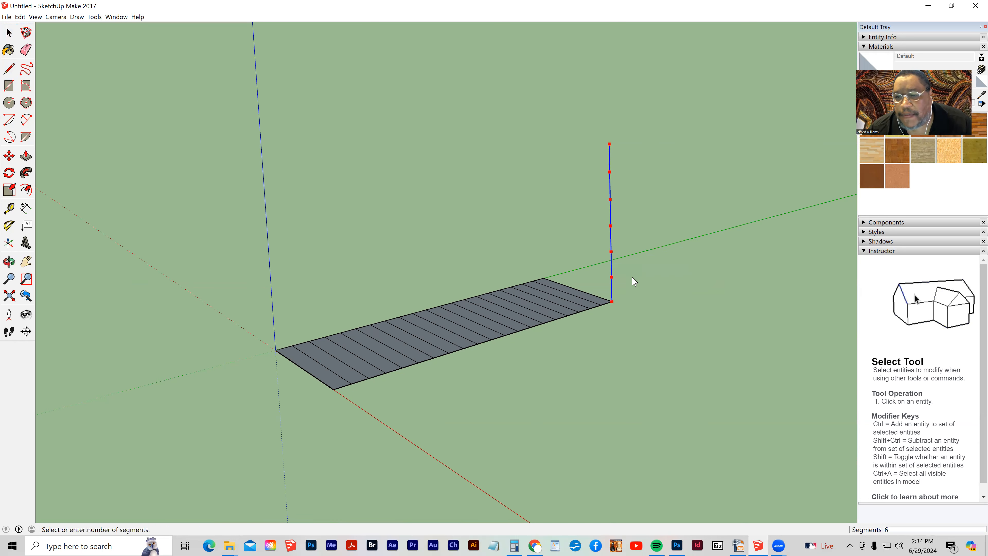
pyautogui.write('20')
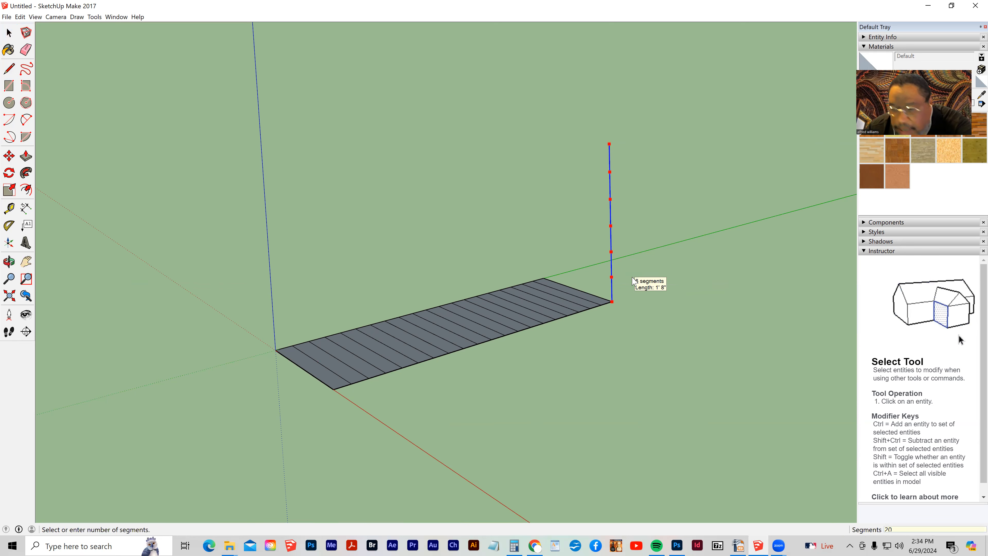
pyautogui.press('Return')
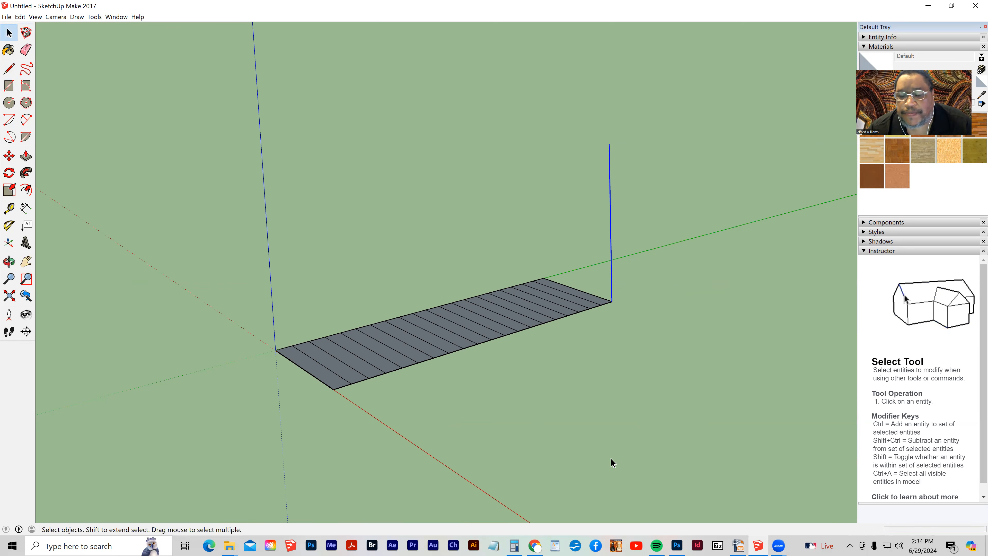
pyautogui.moveTo(617, 389); pyautogui.dragTo(583, 434, button='middle')
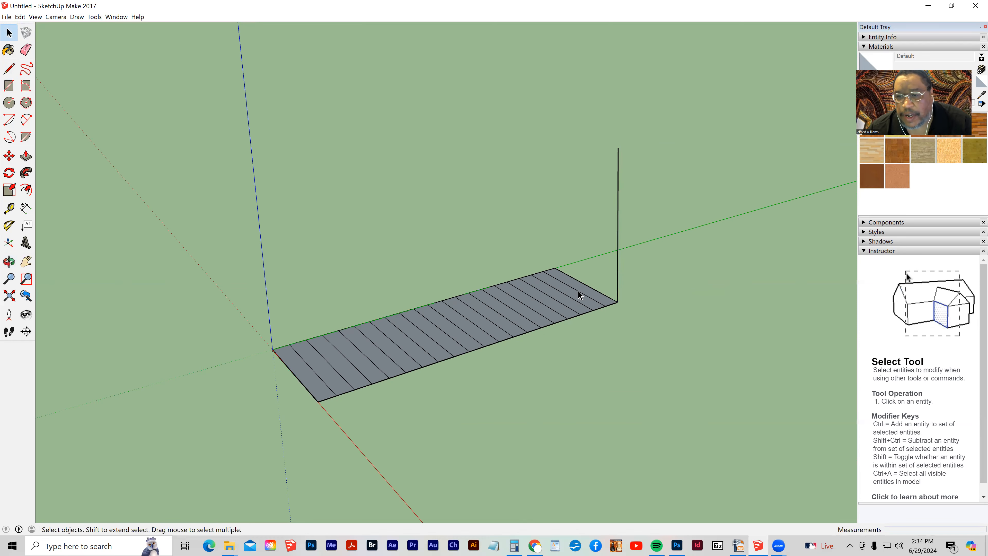
# - Try to pull the farthest tread strip up into a block partway up the vertical line with Push/Pull
pyautogui.click(26, 156)
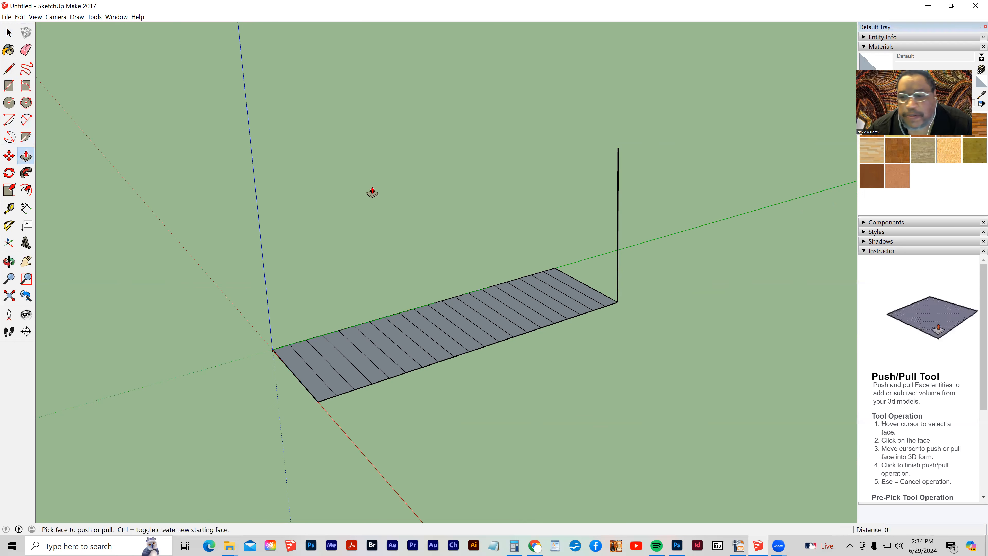
pyautogui.click(592, 290)
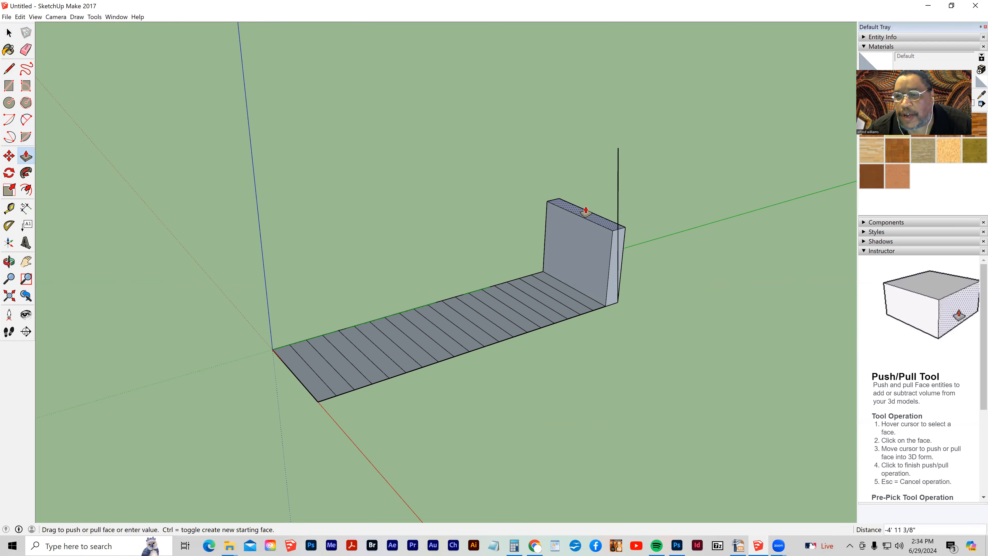
pyautogui.click(578, 203)
pyautogui.press('o')
pyautogui.moveTo(708, 346); pyautogui.dragTo(452, 308)
pyautogui.moveTo(326, 213); pyautogui.dragTo(319, 210, button='middle')
# - Undo the farthest tread's extrusion, the vertical line's division and the vertical line itself
pyautogui.hotkey('ctrl', 'z')
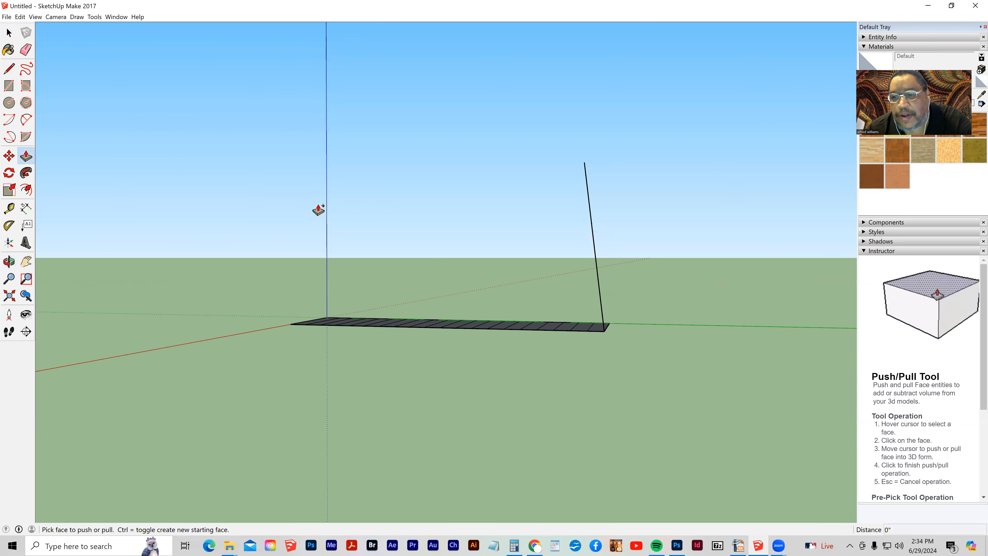
pyautogui.hotkey('ctrl', 'z')
pyautogui.moveTo(384, 407)
pyautogui.mouseDown(button='middle')
pyautogui.moveTo(724, 441)
pyautogui.moveTo(669, 417)
pyautogui.mouseUp(button='middle')
# - Redraw a 10' vertical line up from the rectangle's far corner on the long edge opposite the green axis
pyautogui.press('l')
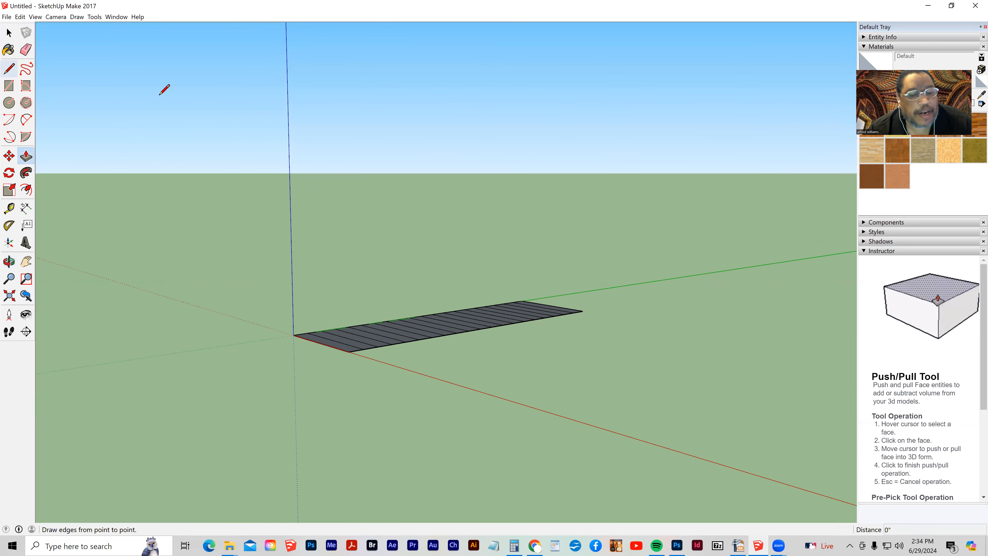
pyautogui.moveTo(607, 287); pyautogui.dragTo(569, 294, button='middle')
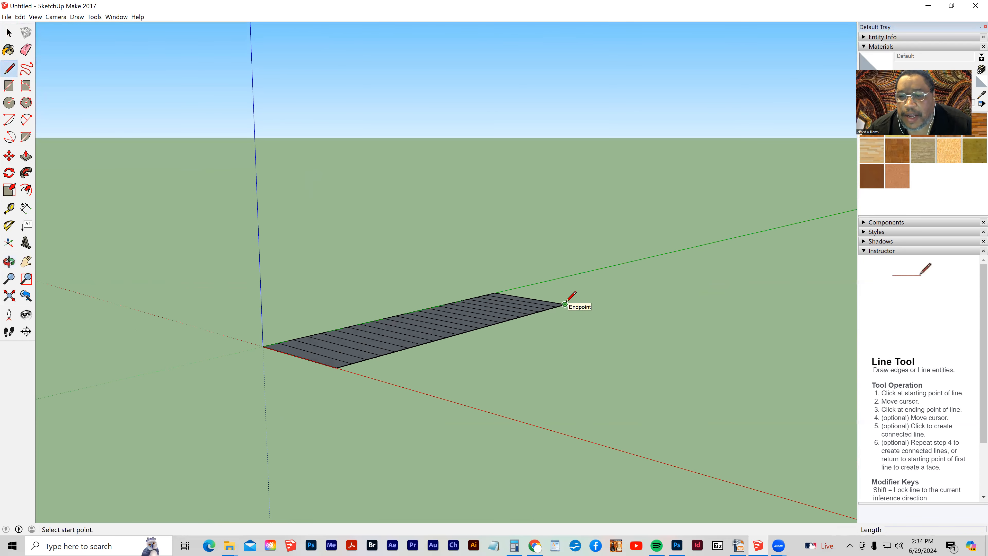
pyautogui.click(565, 304)
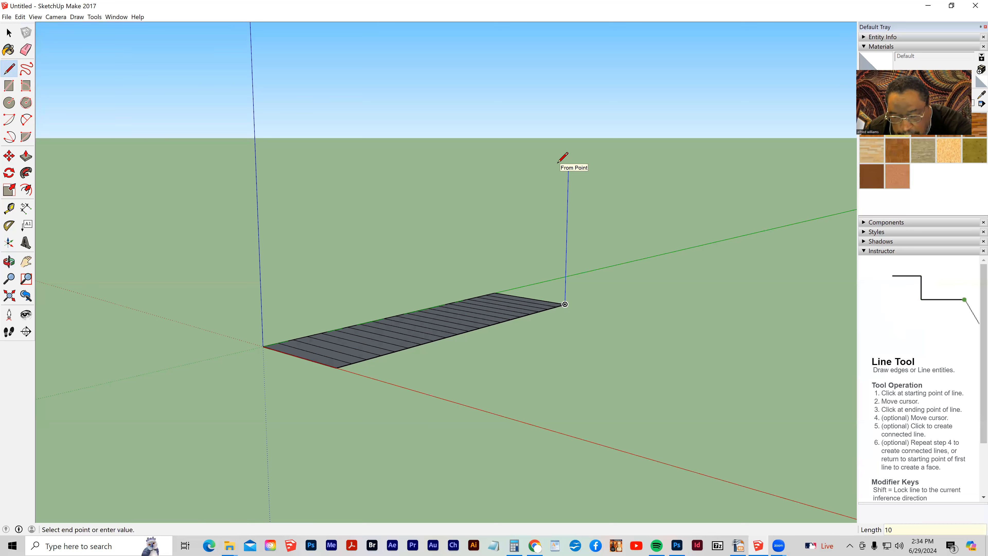
pyautogui.click(568, 156)
pyautogui.press('Escape')
pyautogui.moveTo(690, 345); pyautogui.dragTo(547, 400, button='middle')
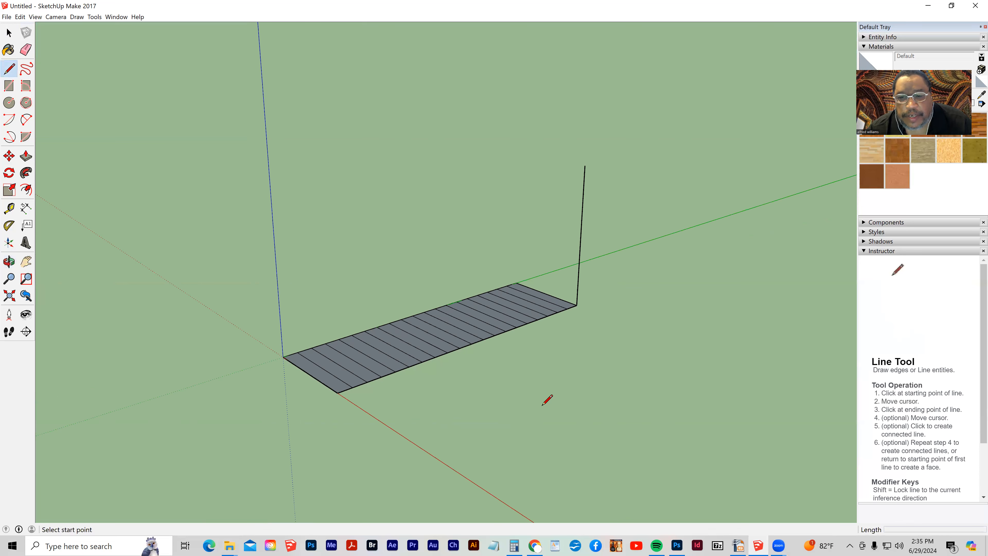
# - Push/Pull the farthest tread strip up 10', matching the top of the vertical line
pyautogui.scroll(2, 542, 405)
pyautogui.click(26, 156)
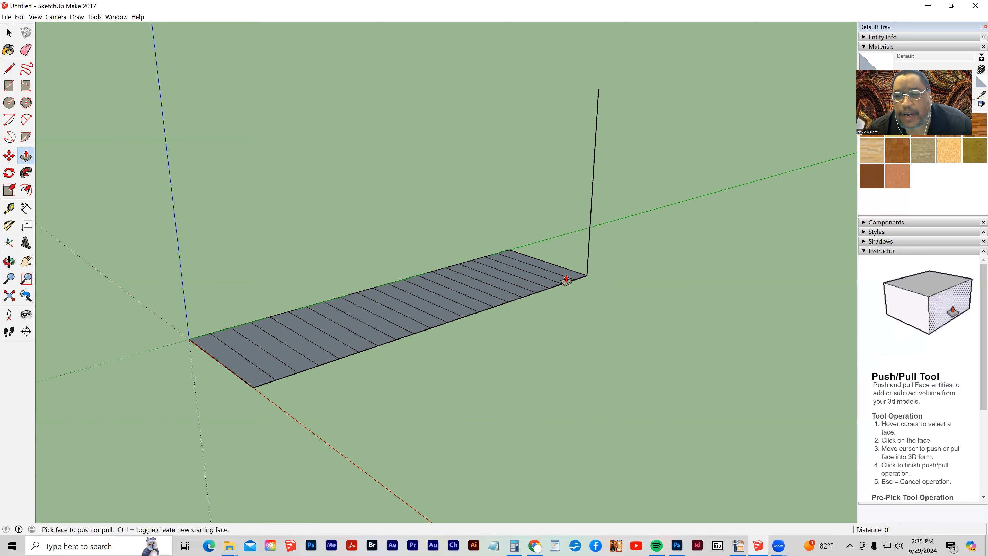
pyautogui.click(563, 272)
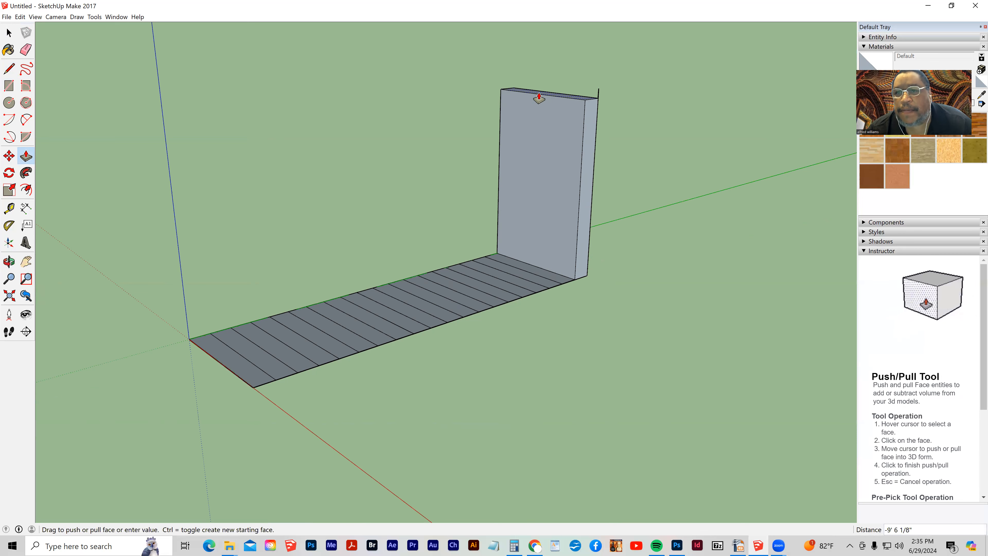
pyautogui.click(598, 92)
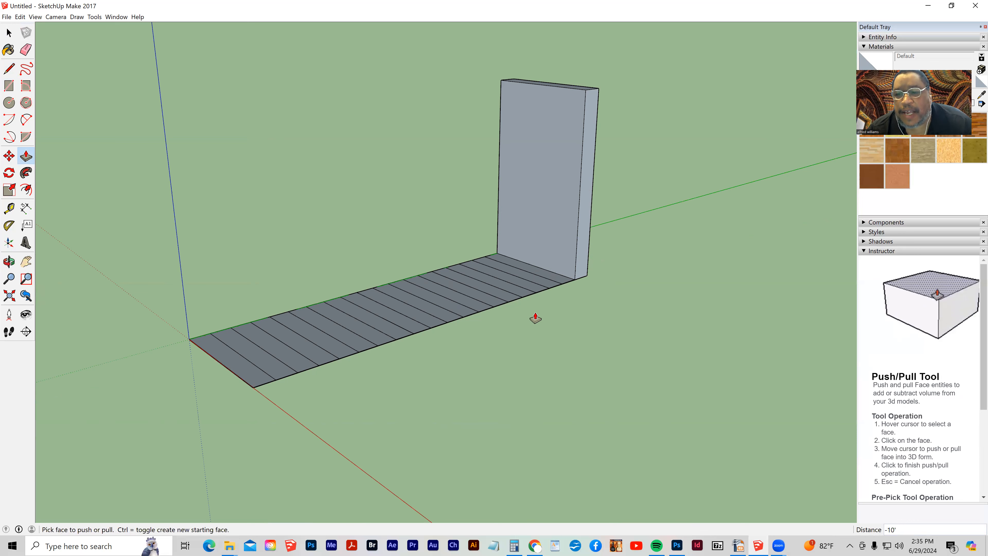
# - Try to Push/Pull the second-farthest tread strip up beside the 10' block
pyautogui.click(540, 269)
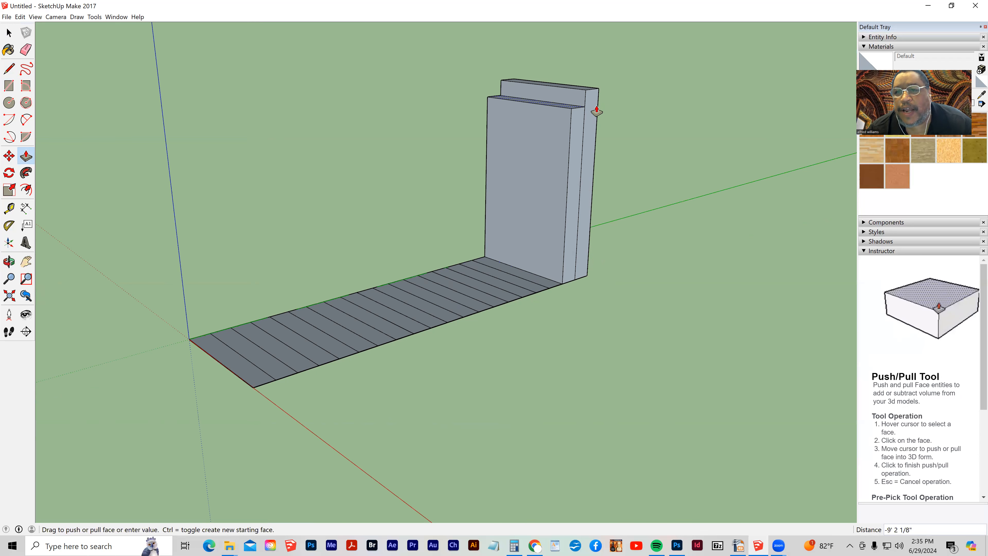
pyautogui.scroll(3, 597, 105)
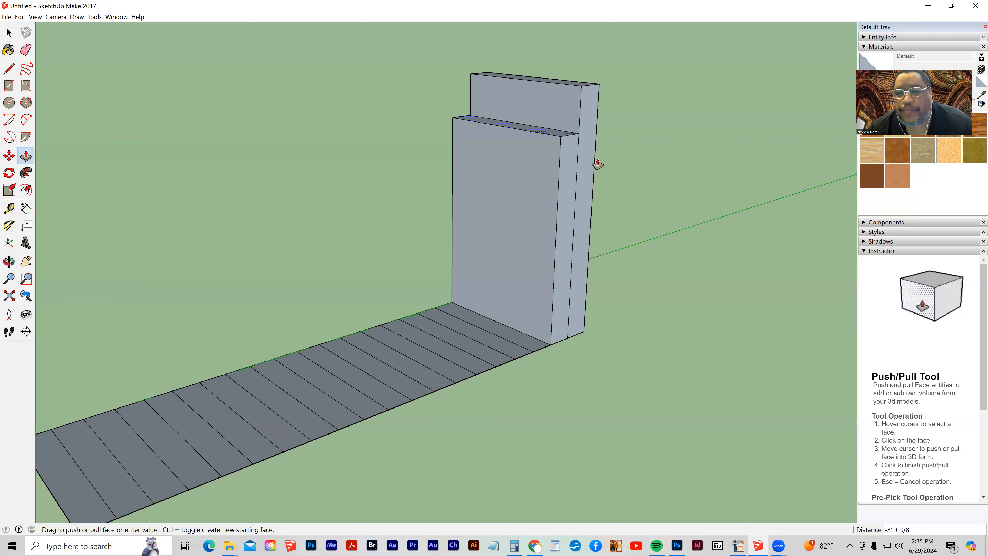
pyautogui.click(592, 219)
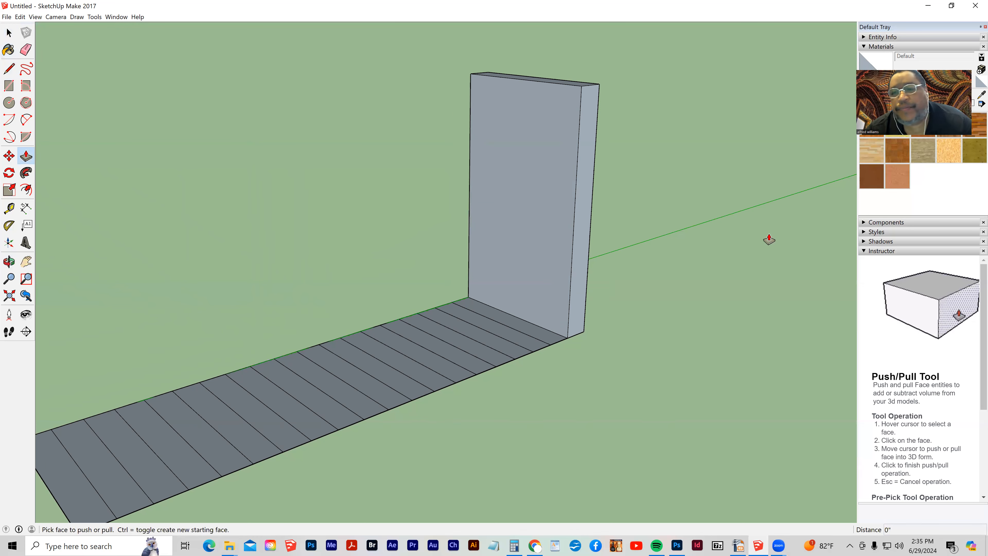
# - Undo the farthest tread's 10' extrusion and divide the vertical line into 20 equal segments
pyautogui.press('space')
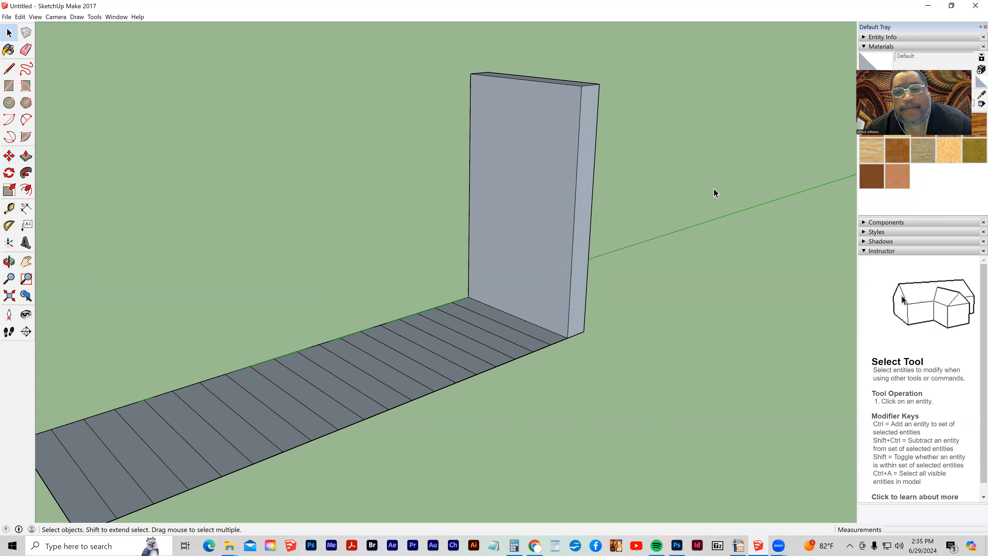
pyautogui.click(593, 193)
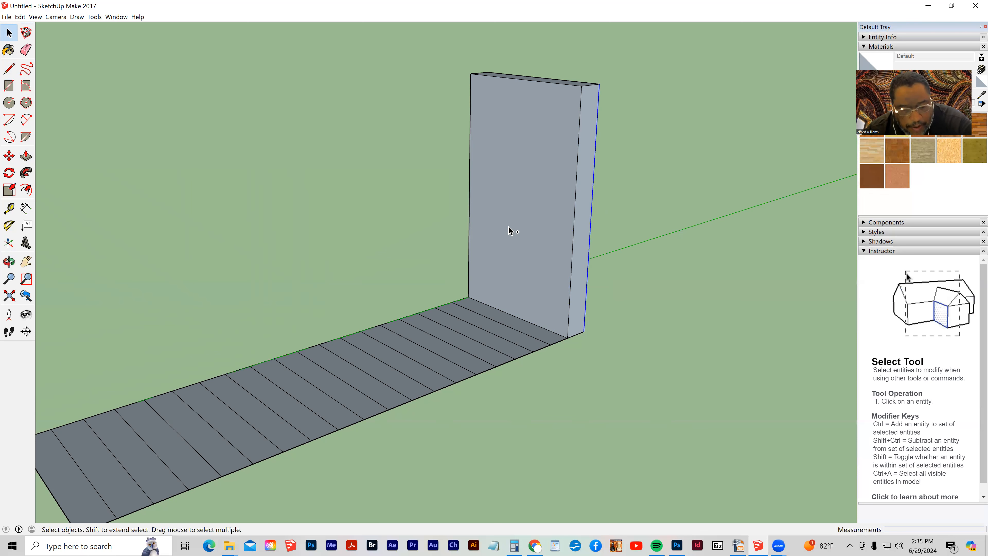
pyautogui.hotkey('ctrl', 'z')
pyautogui.click(591, 196)
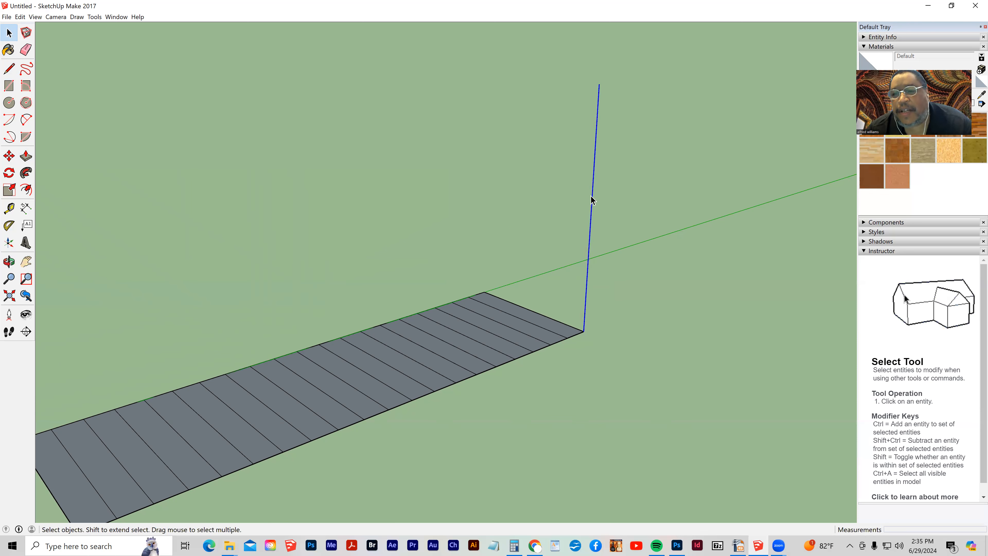
pyautogui.rightClick(593, 207)
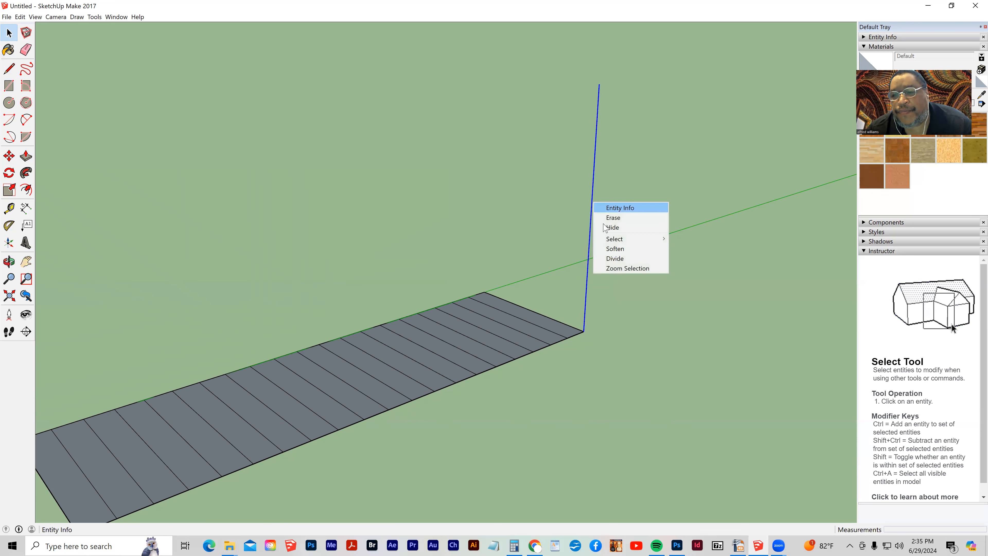
pyautogui.click(613, 257)
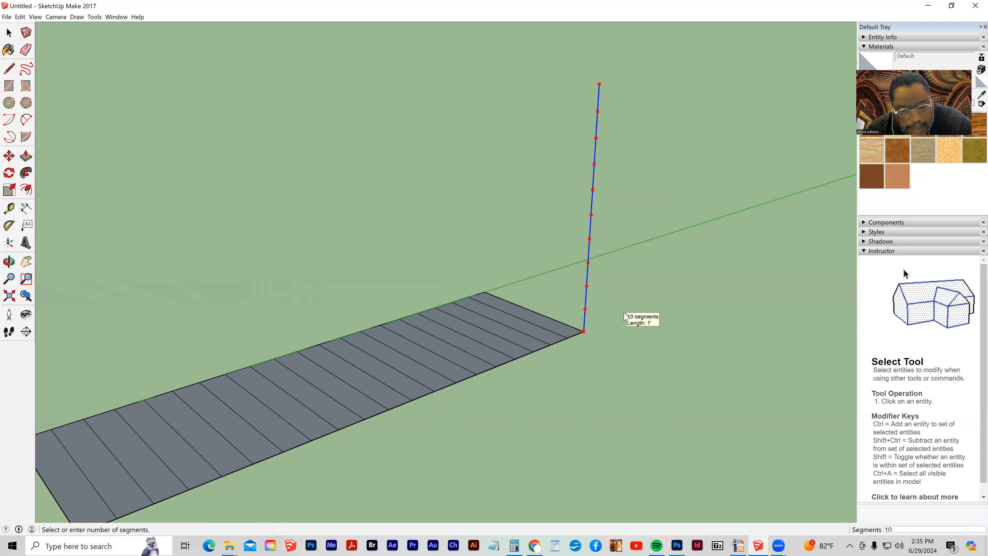
pyautogui.click(624, 317)
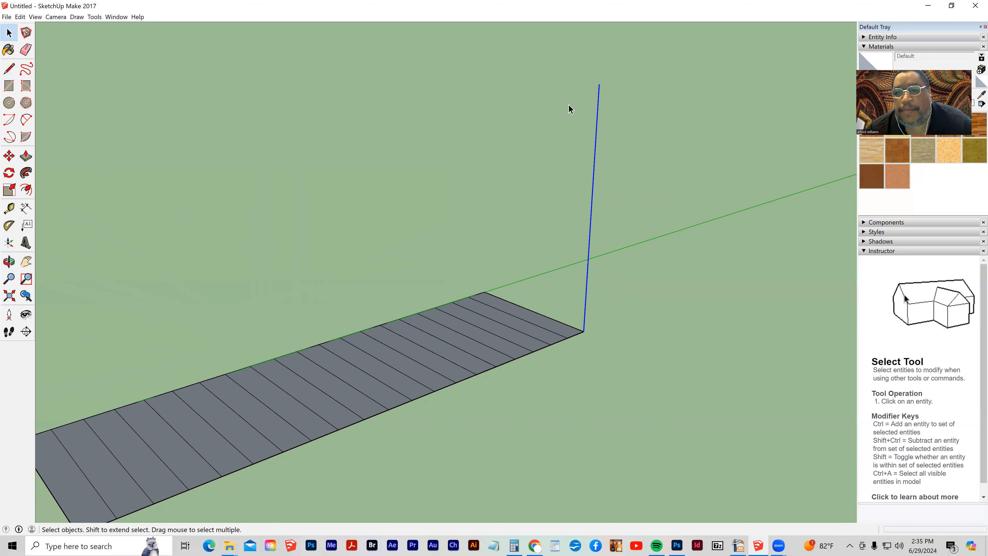
pyautogui.click(309, 158)
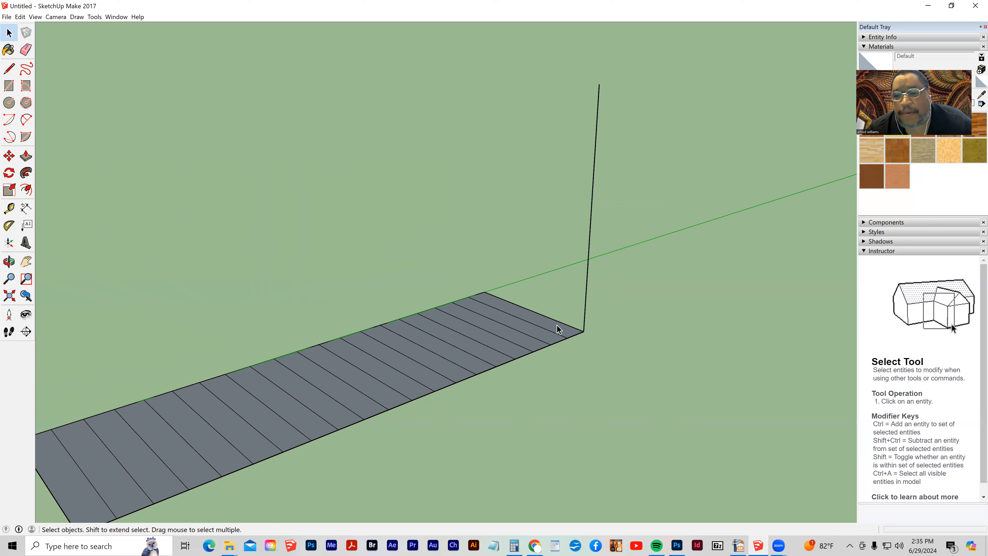
# - Push/Pull the three farthest tread strips up to 10', 9' 6" and 9', matching successive division points on the vertical line
pyautogui.click(26, 156)
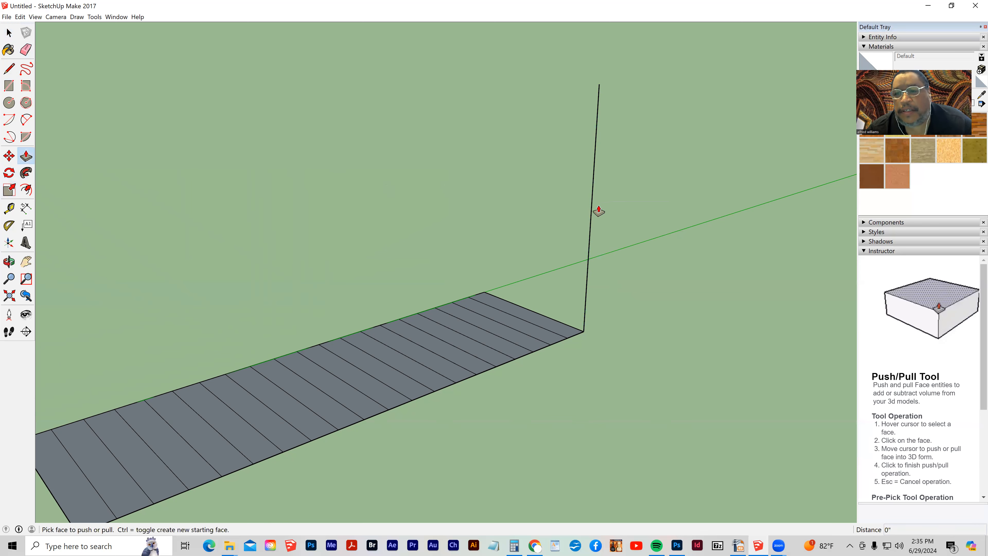
pyautogui.click(551, 320)
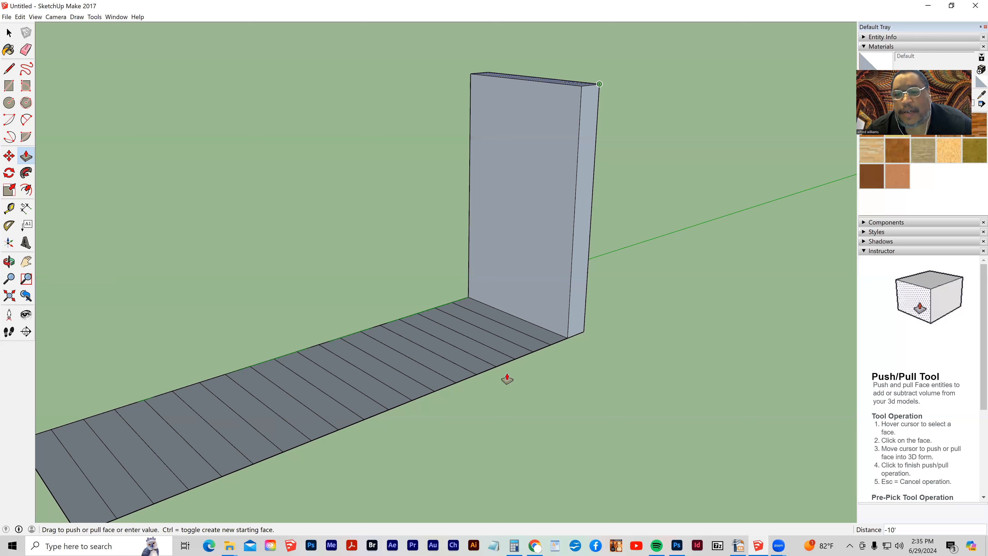
pyautogui.click(532, 330)
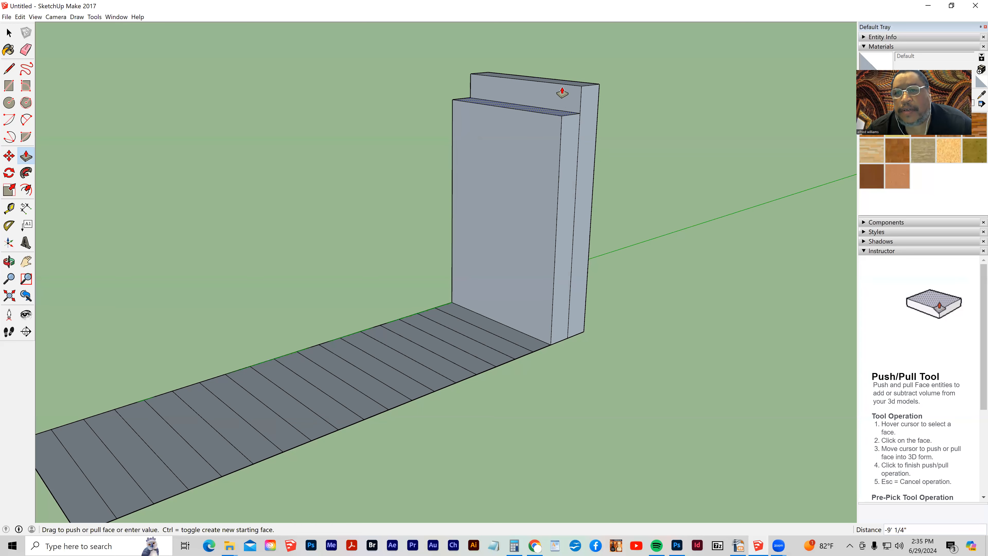
pyautogui.click(600, 100)
pyautogui.click(525, 343)
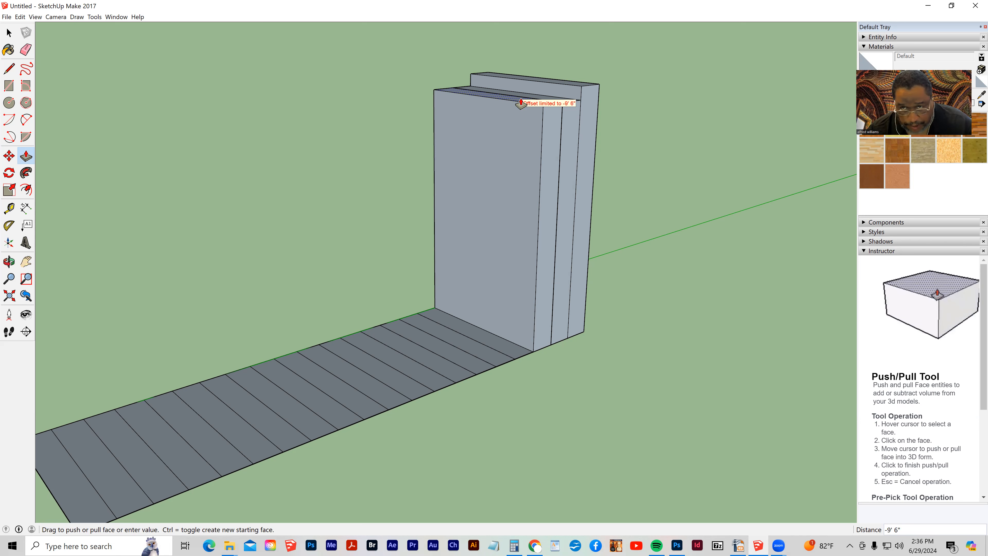
pyautogui.click(597, 113)
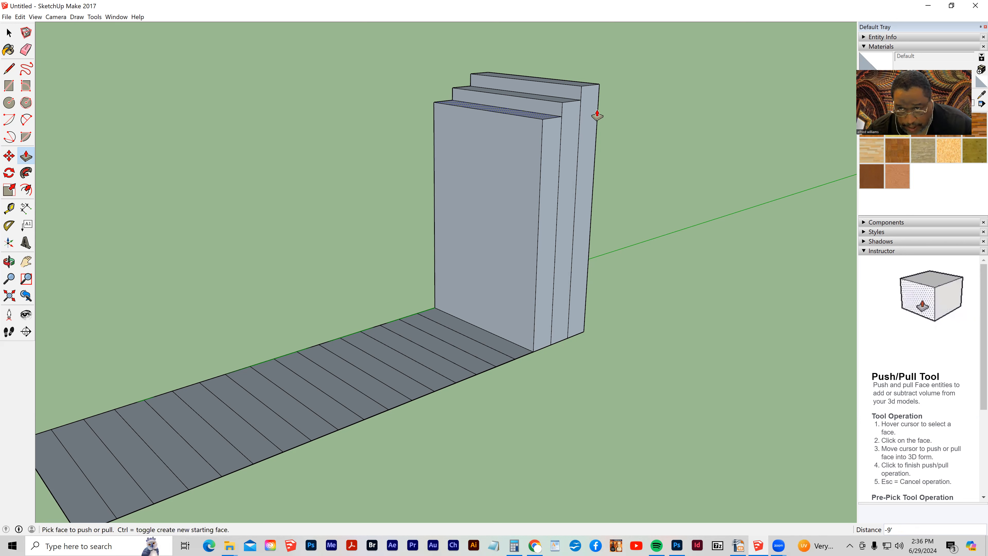
# - Push/Pull the next three tread strips up to 8' 6", 8' and 7' 6", matching the division points on the vertical edge
pyautogui.click(488, 334)
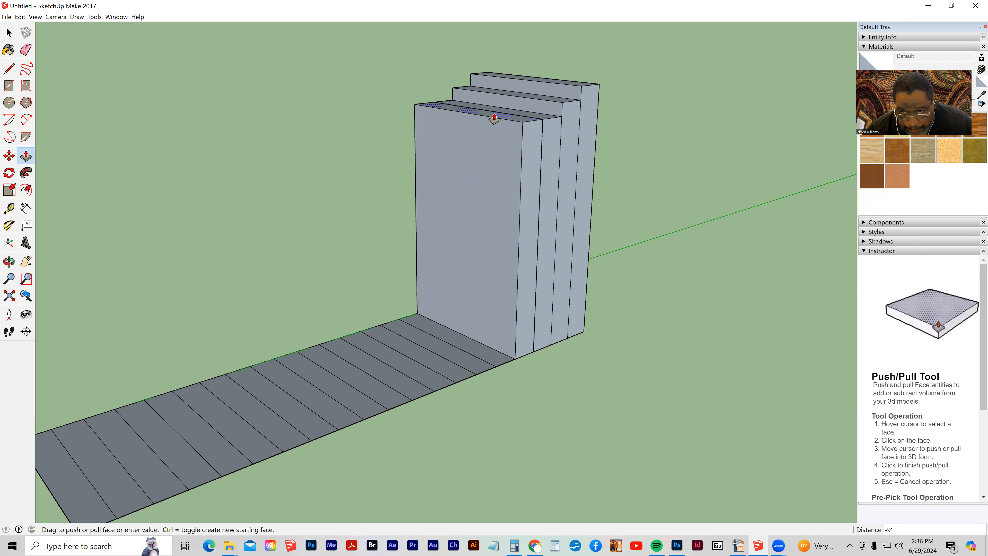
pyautogui.click(605, 126)
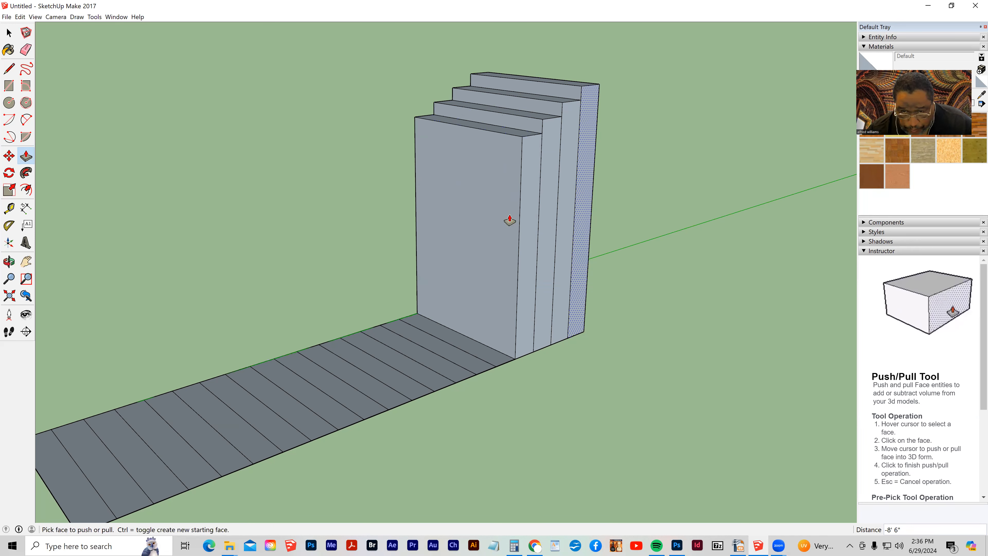
pyautogui.click(448, 341)
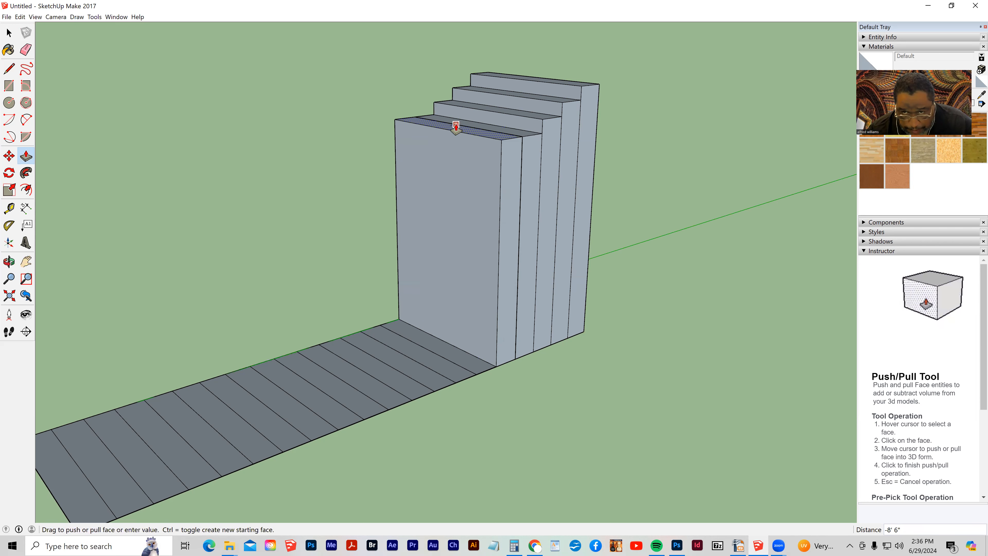
pyautogui.click(595, 139)
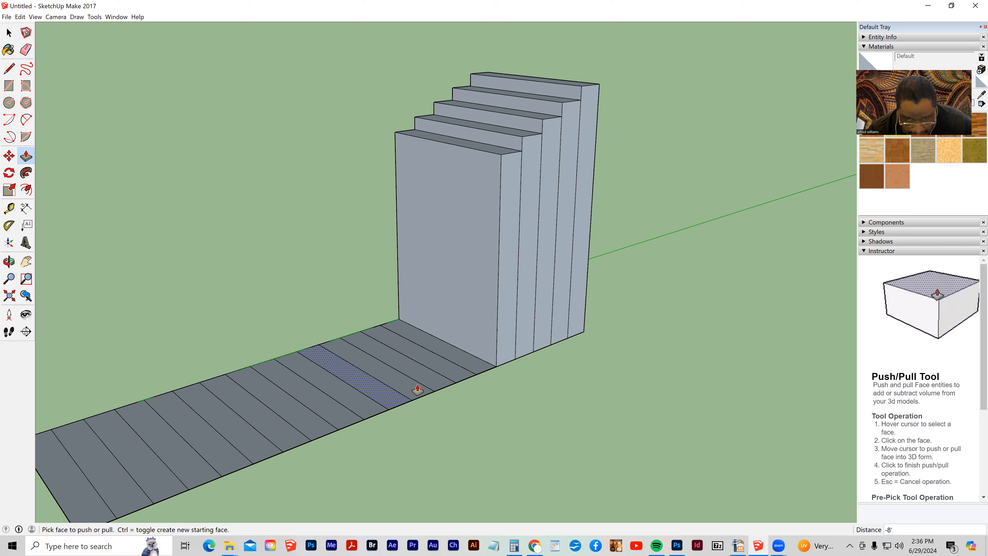
pyautogui.click(461, 362)
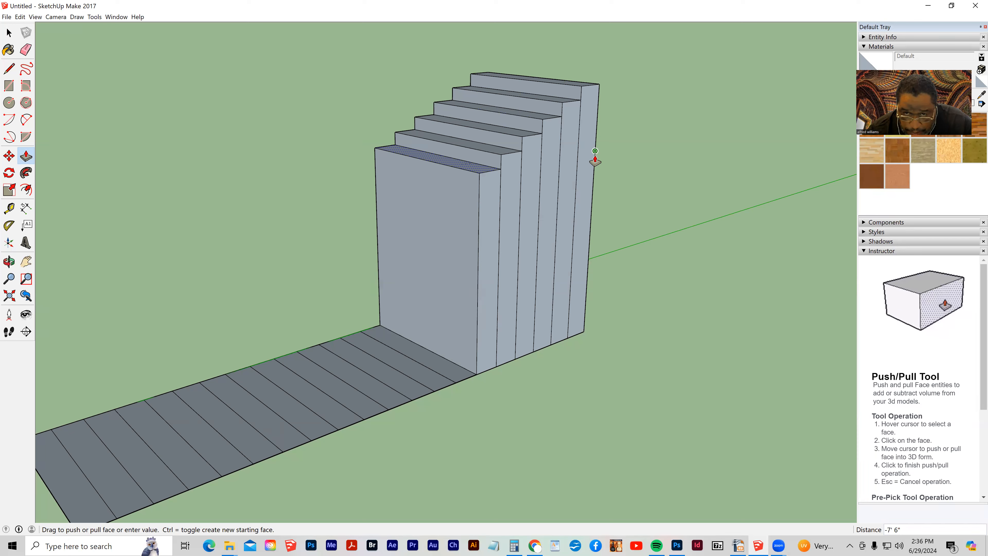
pyautogui.click(595, 160)
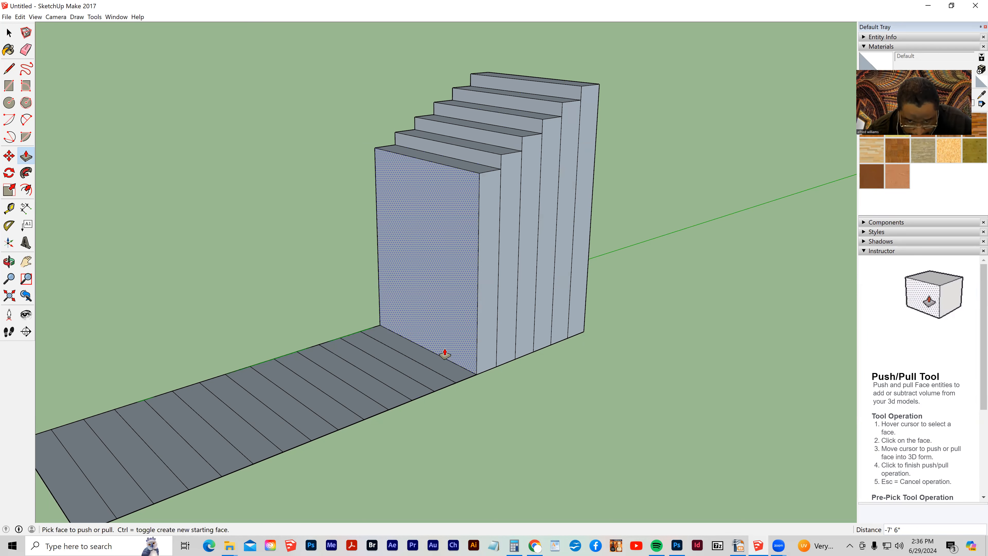
# - Push/Pull the following three tread strips up to 7', 6' 6" and 6', descending toward the origin
pyautogui.click(444, 364)
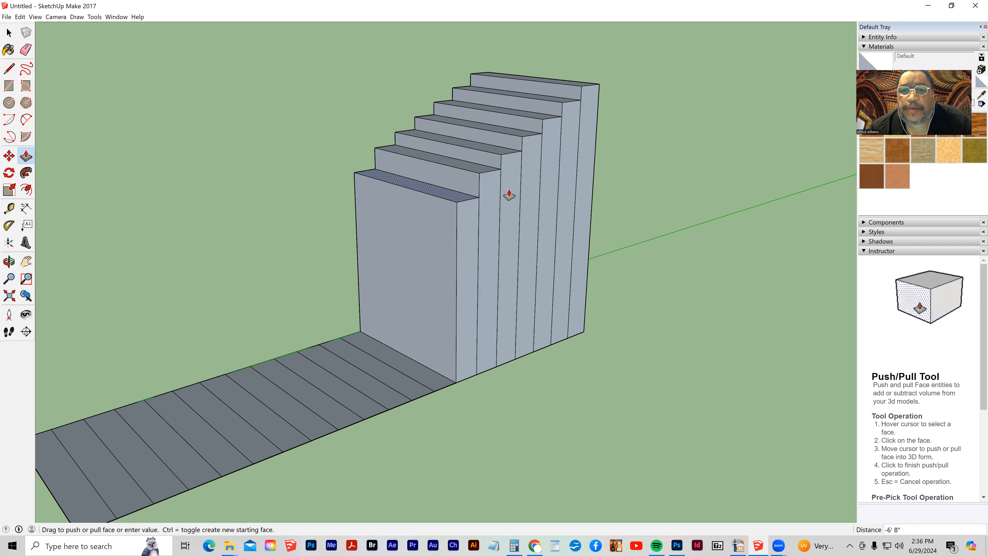
pyautogui.click(594, 173)
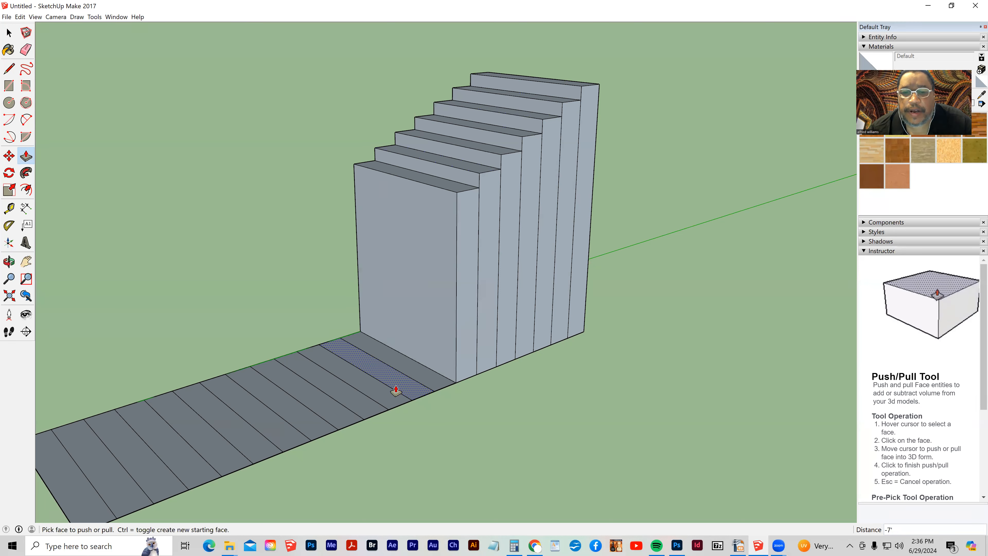
pyautogui.click(413, 371)
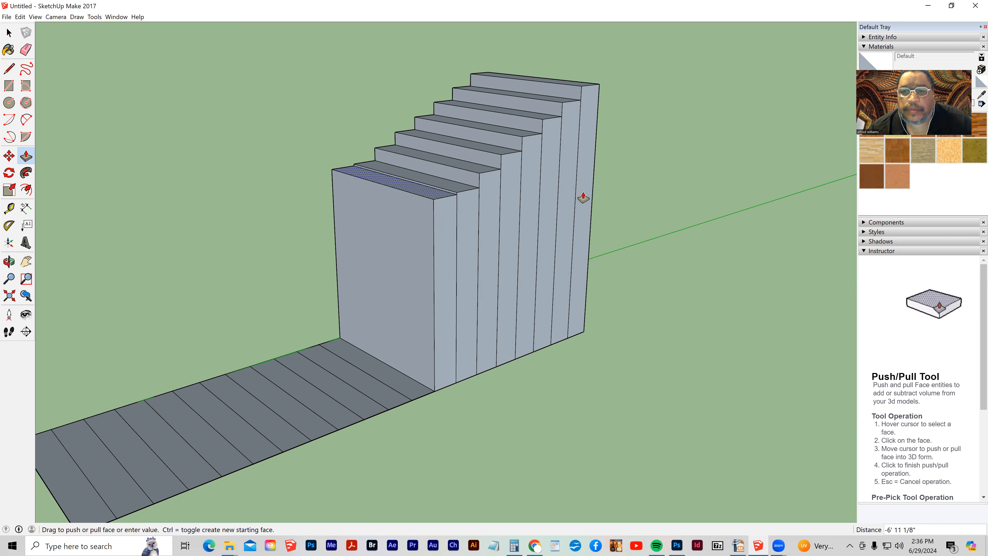
pyautogui.click(593, 186)
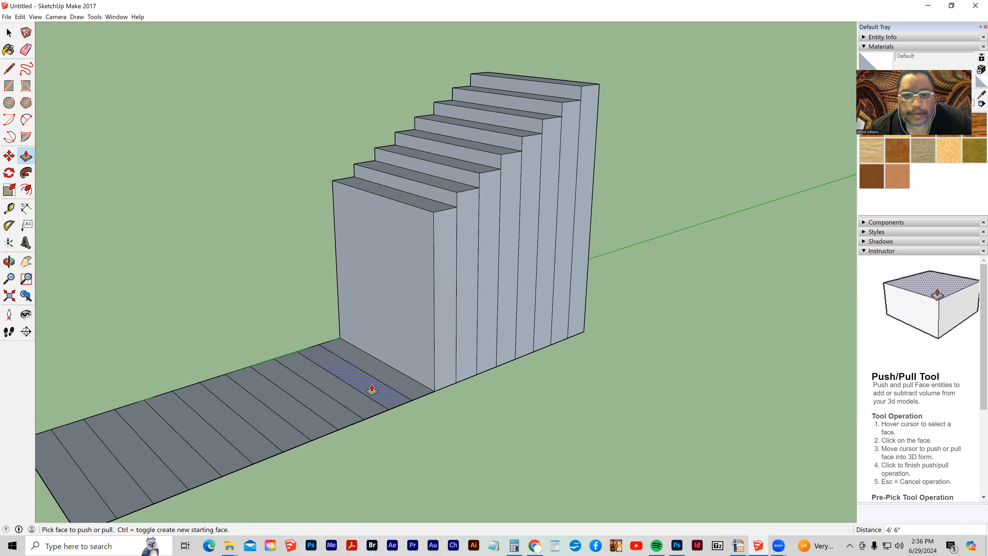
pyautogui.click(392, 382)
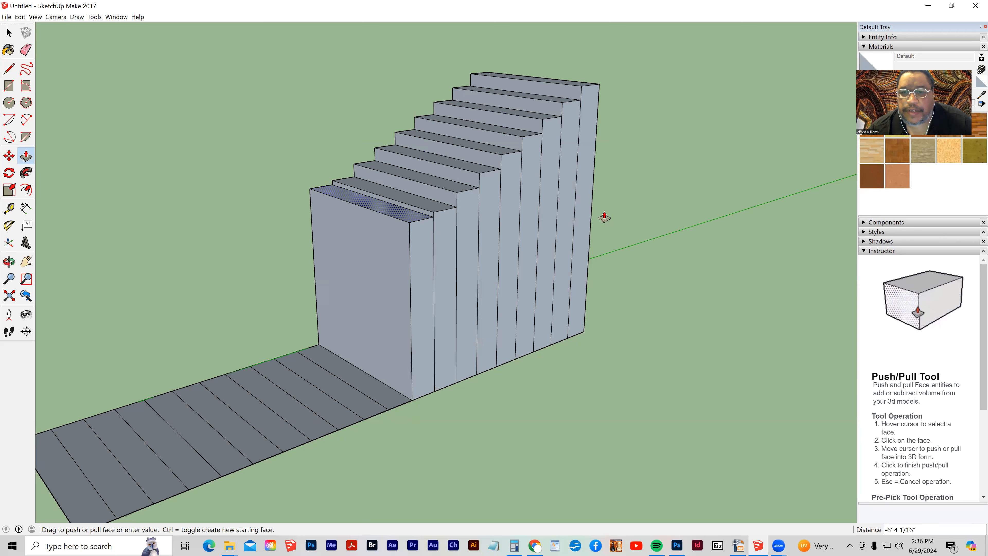
pyautogui.click(580, 225)
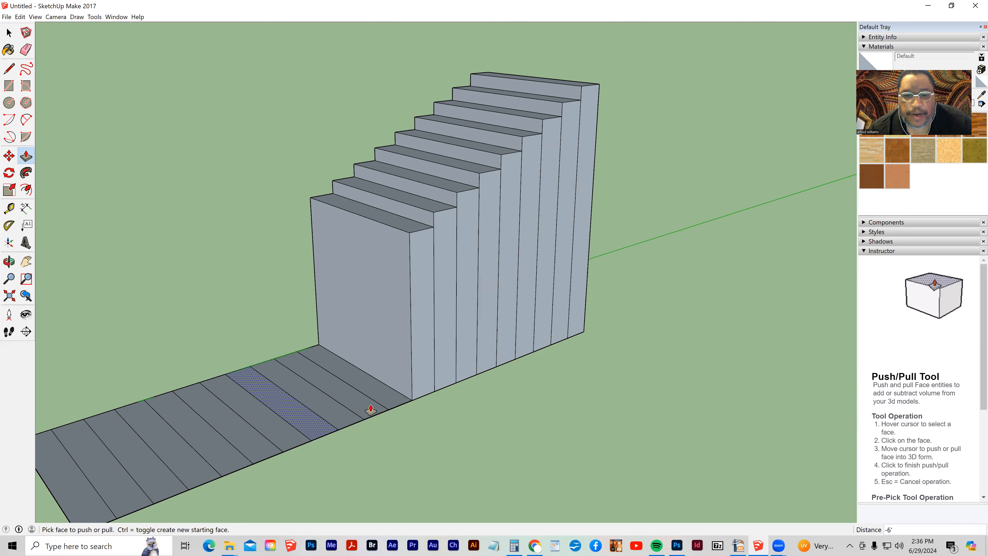
# - Push/Pull the next four tread strips up to 5' 6", 5', 4' 6" and 4', matching the vertical edge's division points
pyautogui.click(384, 391)
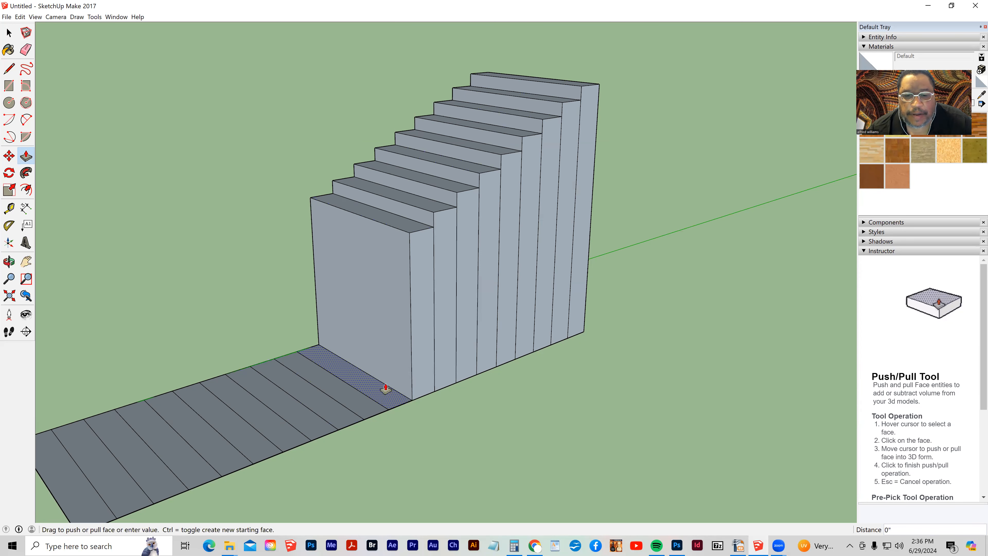
pyautogui.click(592, 210)
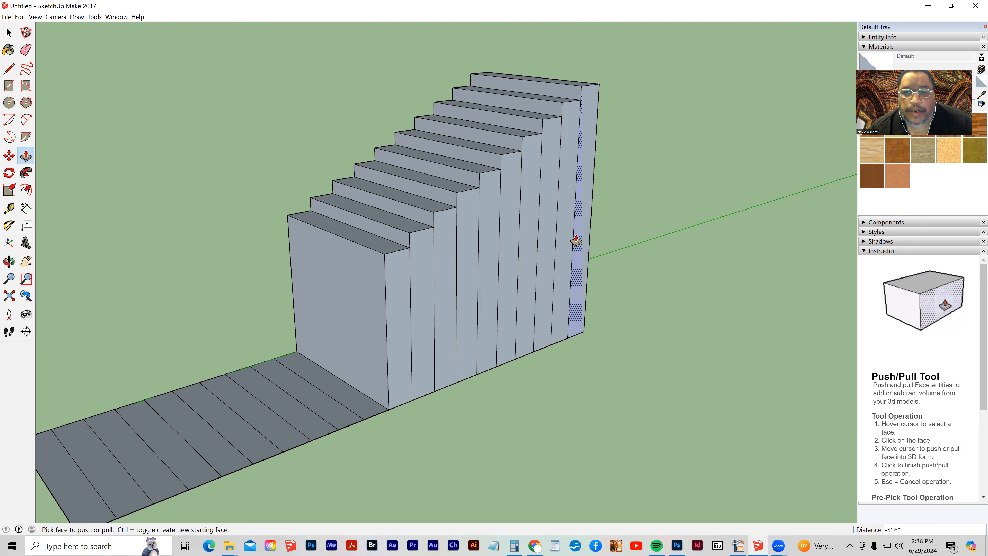
pyautogui.click(342, 401)
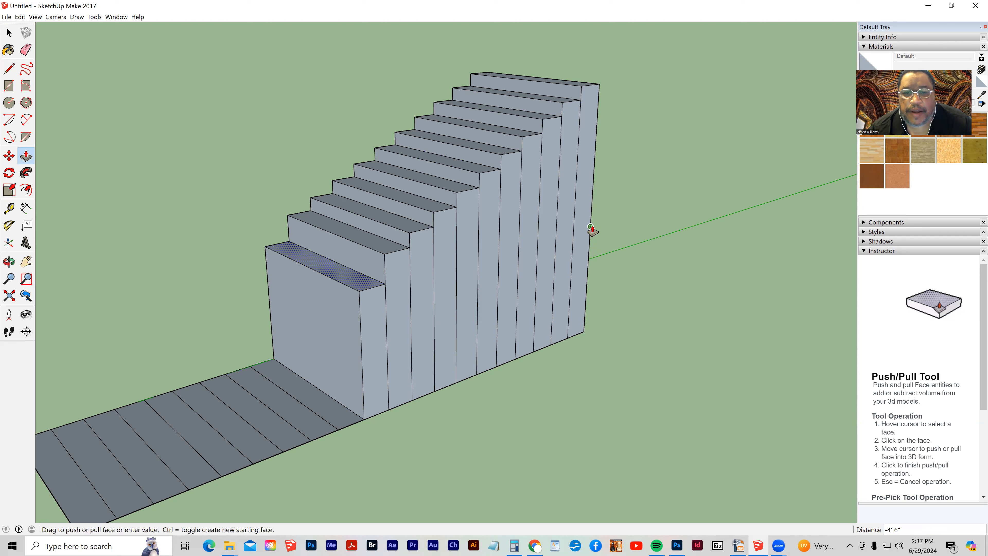
pyautogui.click(591, 217)
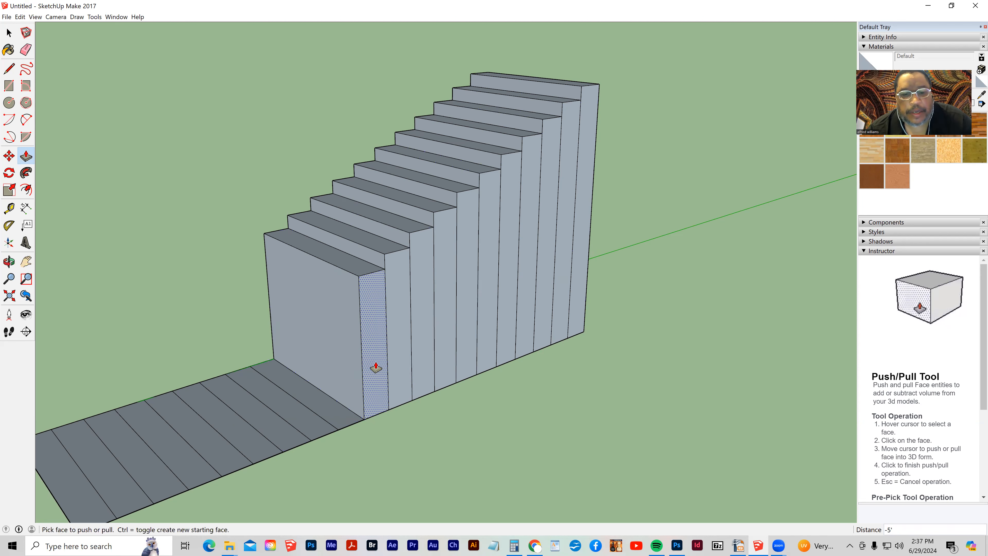
pyautogui.click(307, 405)
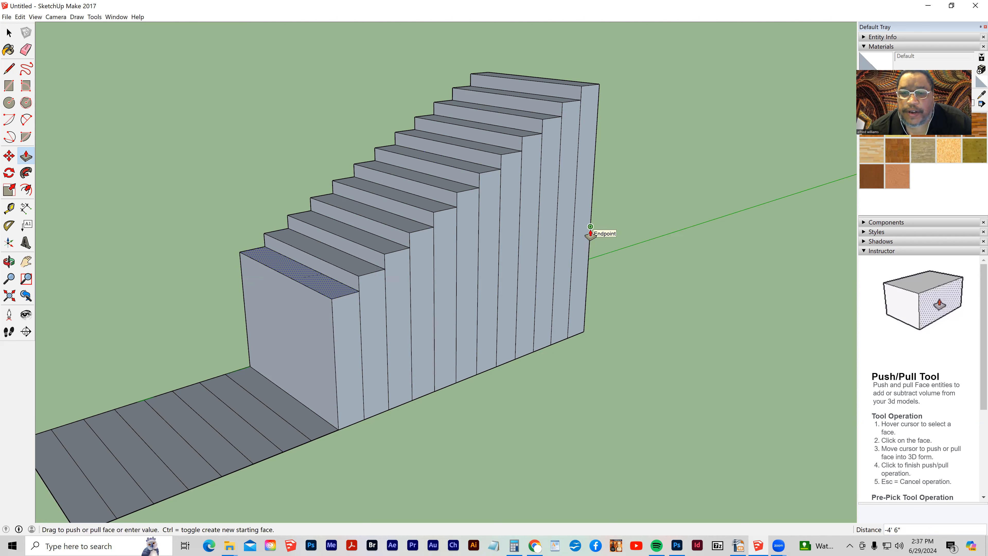
pyautogui.click(590, 233)
pyautogui.click(315, 427)
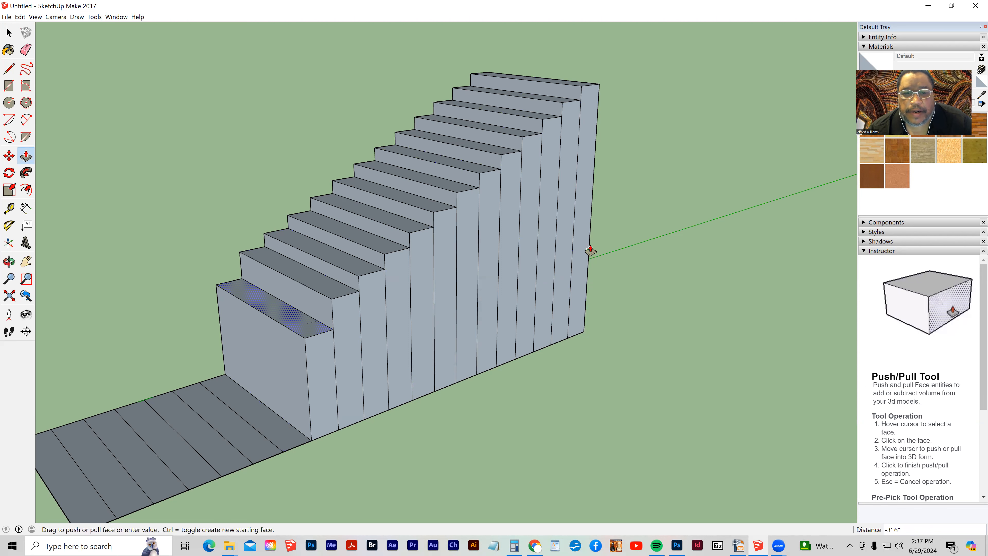
pyautogui.click(591, 249)
pyautogui.moveTo(194, 448); pyautogui.dragTo(174, 434, button='middle')
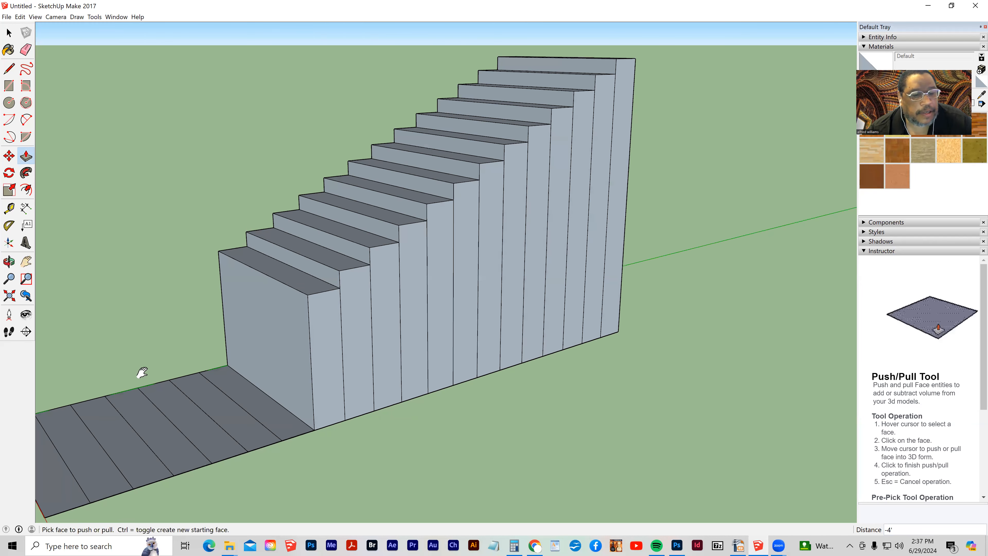
pyautogui.press('h')
pyautogui.moveTo(37, 126); pyautogui.dragTo(69, 110)
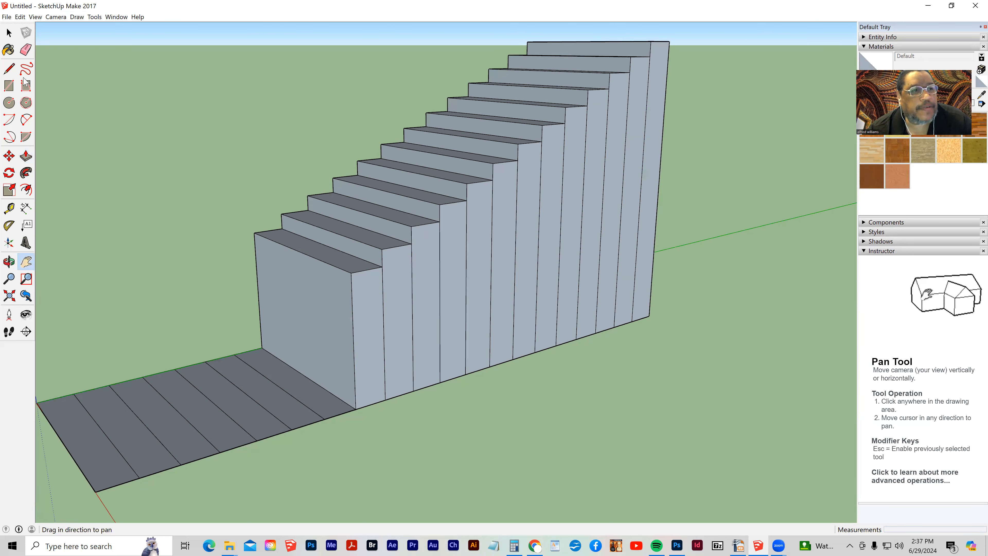
# - Push/Pull the next three tread strips up to 3' 6", 3' and 2' 6", matching the division points on the tall vertical edge
pyautogui.click(26, 156)
pyautogui.moveTo(293, 364); pyautogui.dragTo(624, 241)
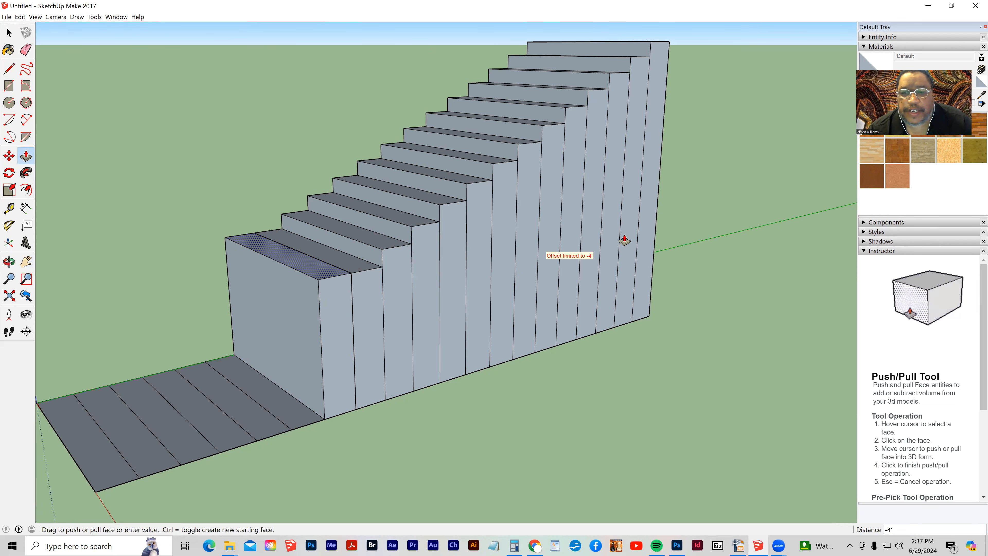
pyautogui.moveTo(657, 269); pyautogui.dragTo(658, 230)
pyautogui.scroll(-2, 658, 253)
pyautogui.click(656, 229)
pyautogui.click(336, 369)
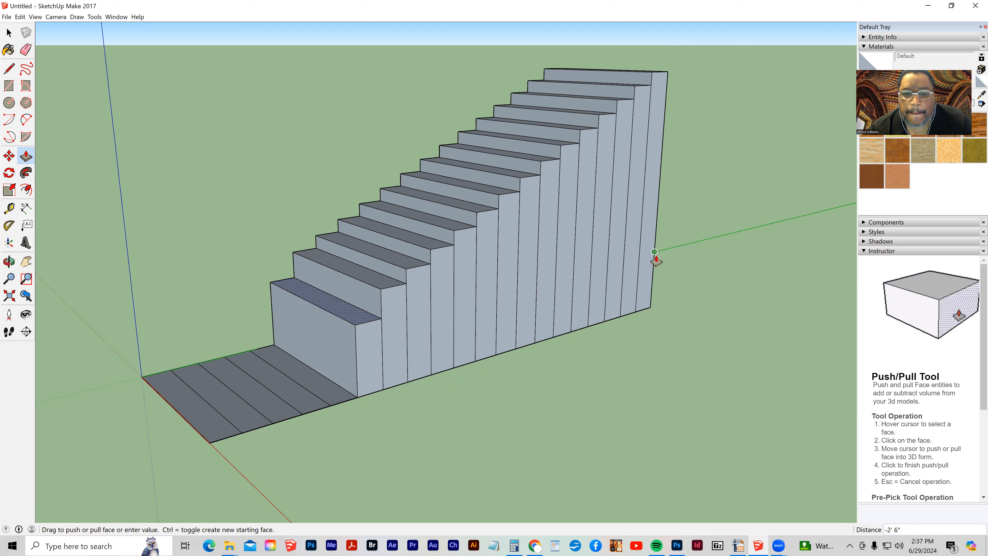
pyautogui.click(658, 251)
pyautogui.click(313, 379)
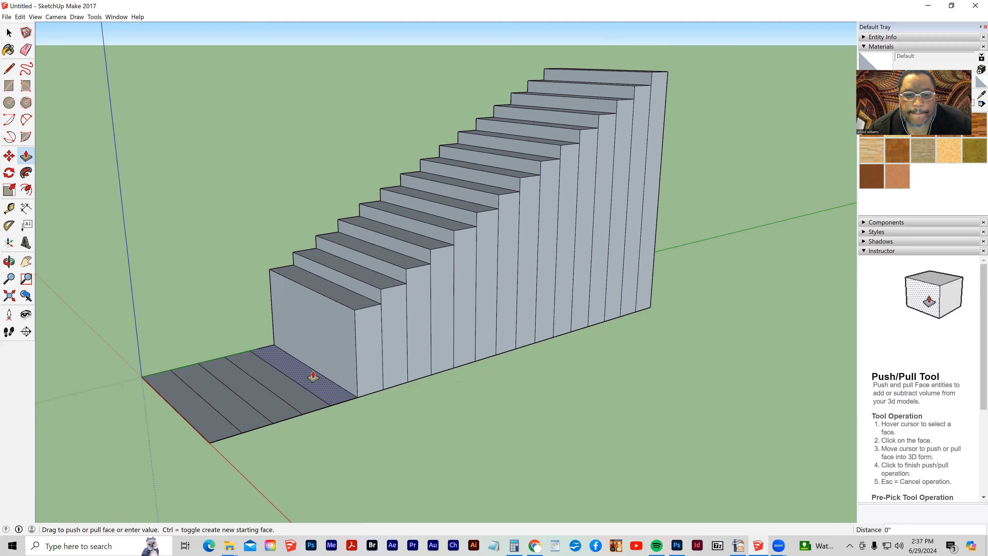
pyautogui.click(649, 258)
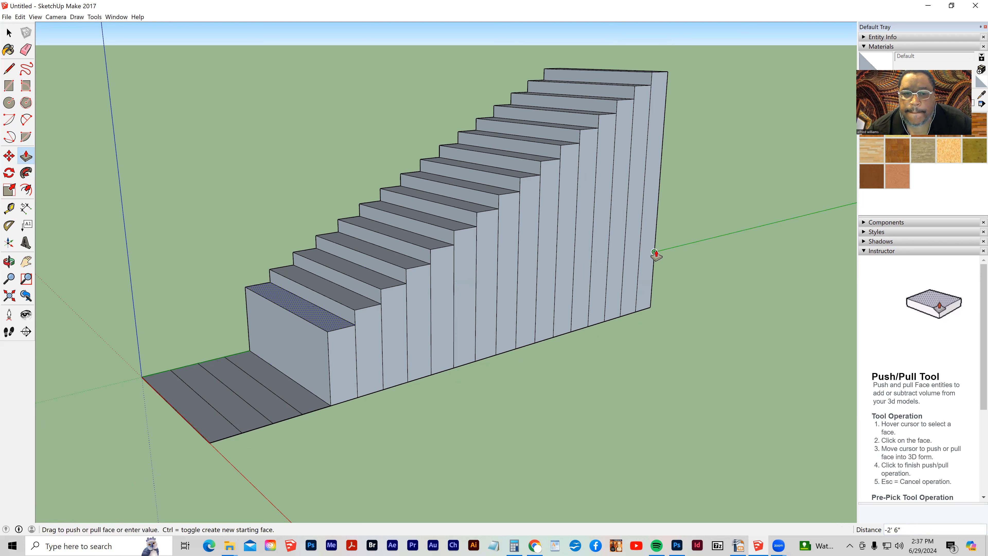
# - Push/Pull the last four tread strips up to 2', 1' 6", 1' and 6", ending at the origin
pyautogui.click(325, 383)
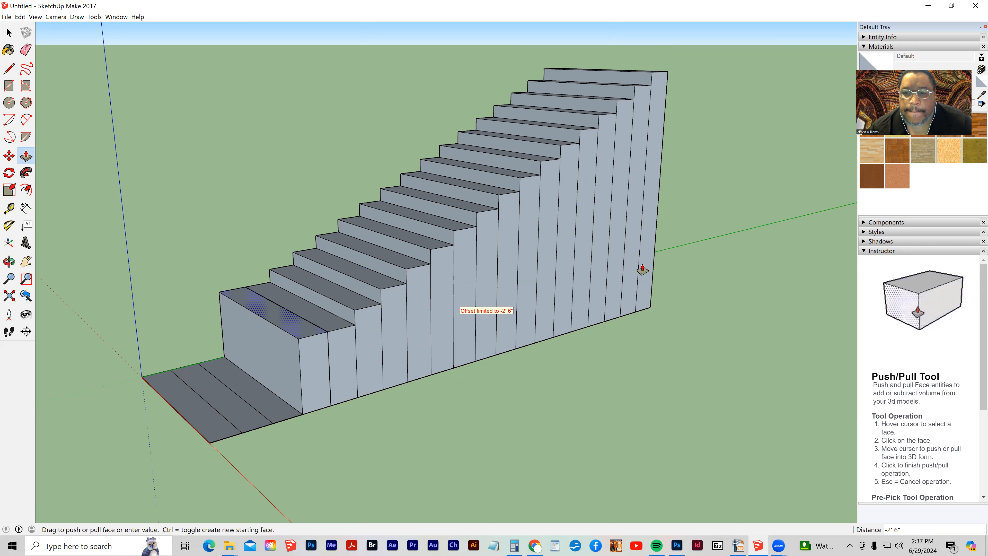
pyautogui.click(654, 265)
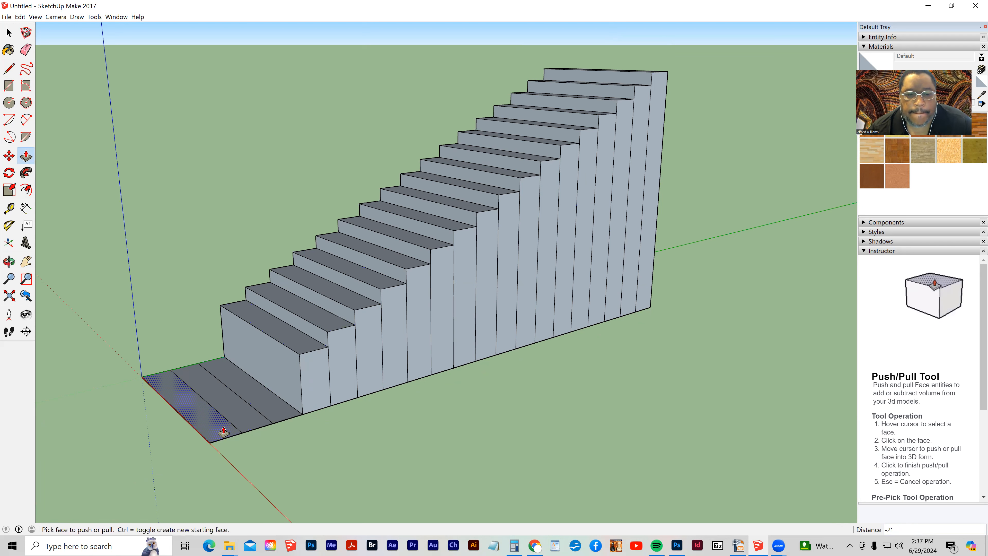
pyautogui.click(267, 402)
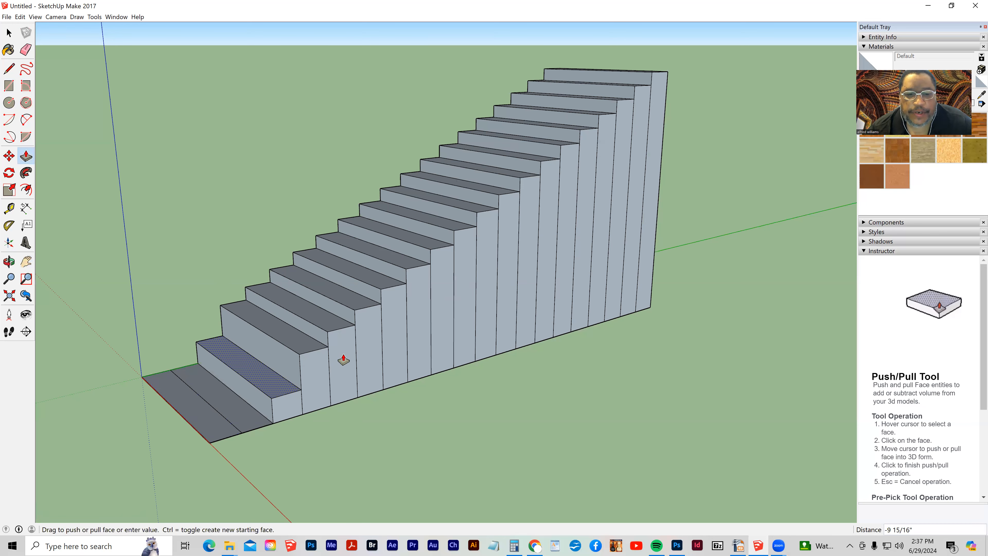
pyautogui.click(659, 274)
pyautogui.click(237, 420)
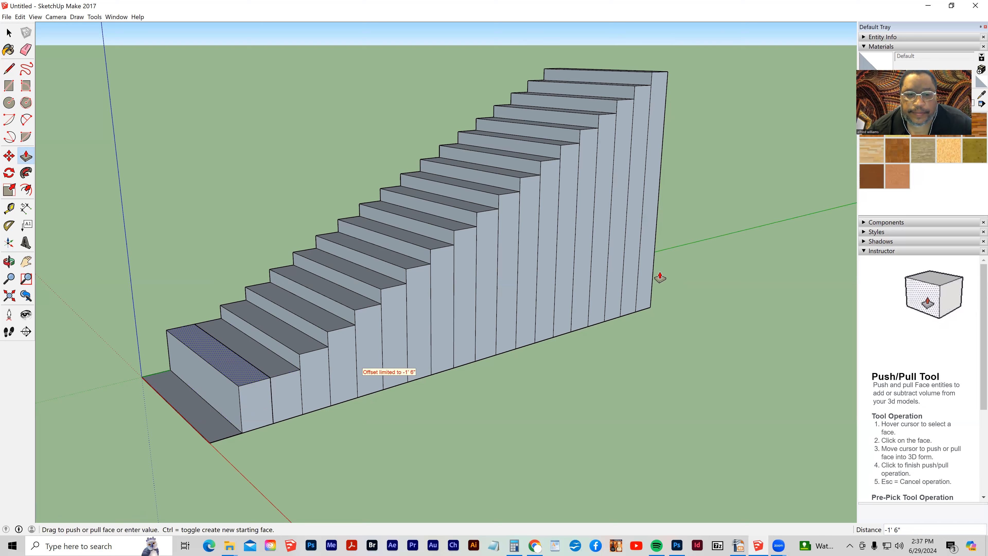
pyautogui.click(656, 288)
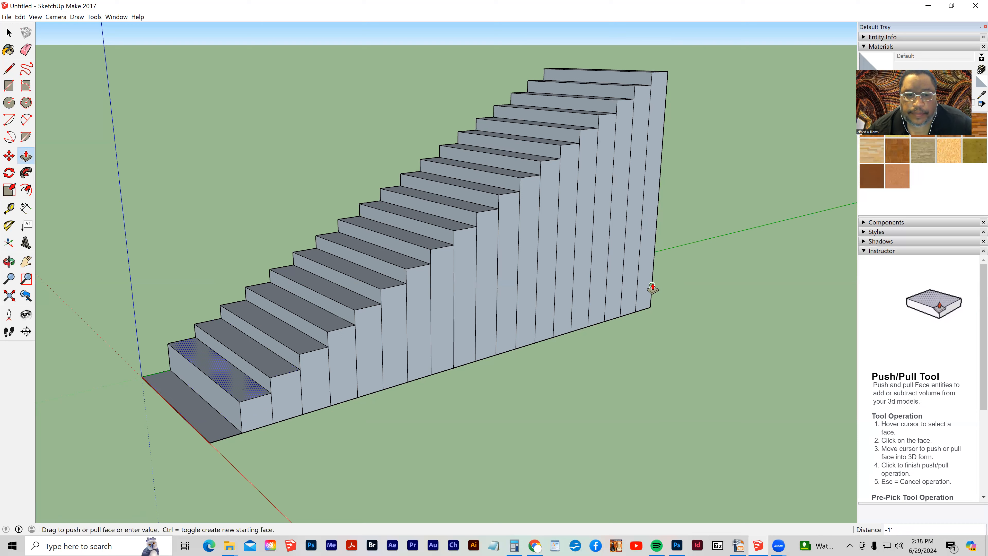
pyautogui.click(210, 417)
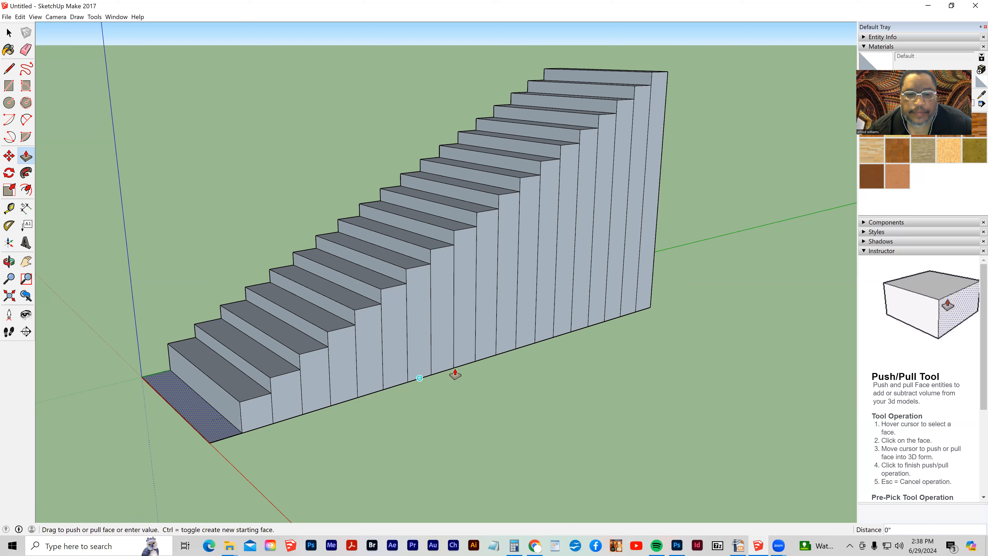
pyautogui.click(651, 301)
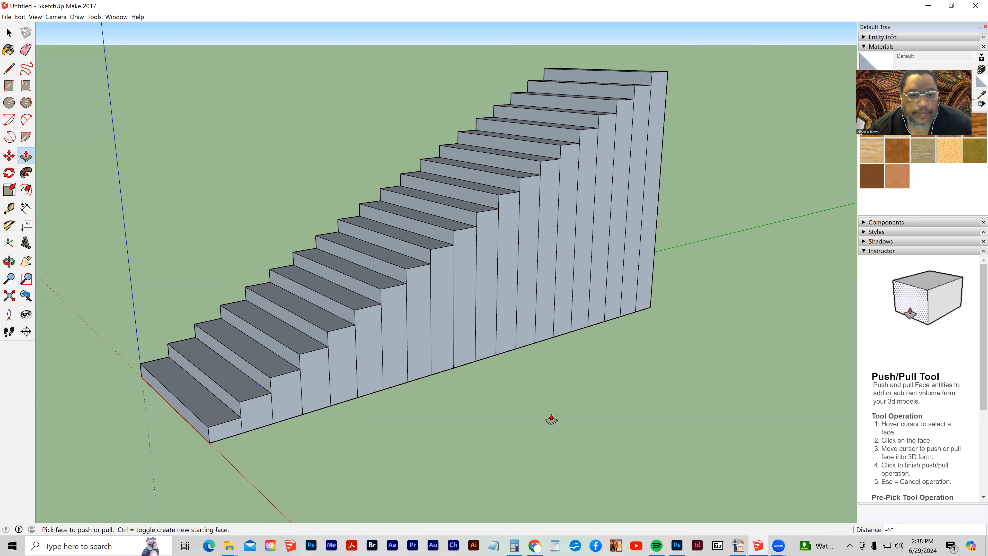
# - Erase all the vertical dividing lines on the staircase's side face away from the origin, leaving one continuous face
pyautogui.middleClick(283, 459)
pyautogui.moveTo(283, 459); pyautogui.dragTo(409, 449, button='middle')
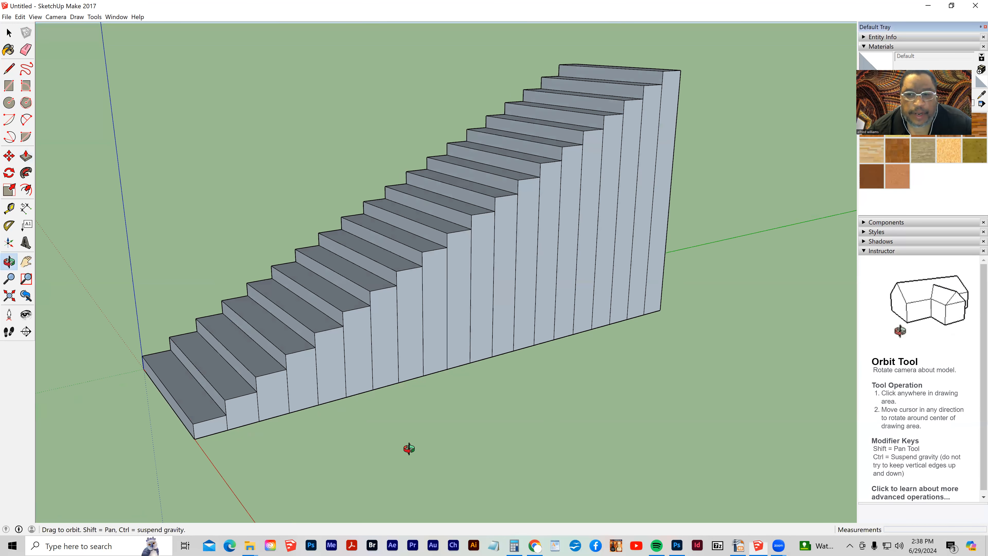
pyautogui.moveTo(350, 438); pyautogui.dragTo(319, 429, button='middle')
pyautogui.click(25, 50)
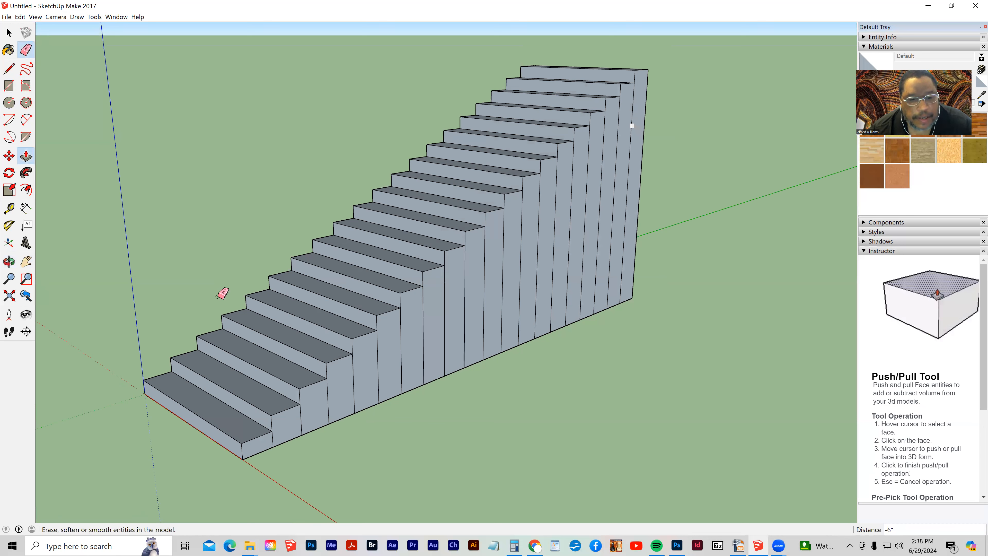
pyautogui.moveTo(277, 442); pyautogui.dragTo(630, 230)
pyautogui.moveTo(463, 290); pyautogui.dragTo(579, 231)
pyautogui.moveTo(415, 327); pyautogui.dragTo(486, 288)
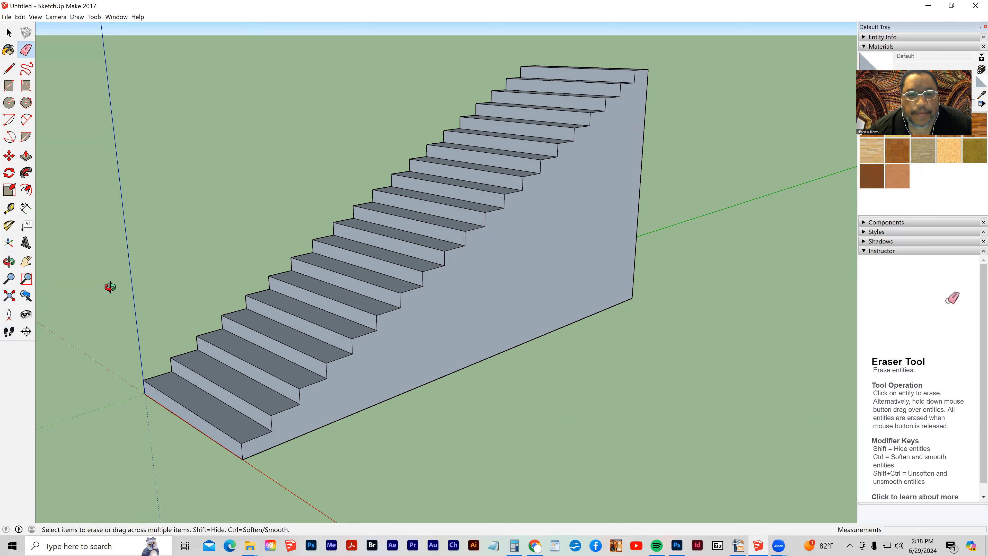
# - Erase all the vertical dividing lines on the opposite side face, along the green axis, including the few missed ones
pyautogui.moveTo(108, 287); pyautogui.dragTo(459, 332, button='middle')
pyautogui.moveTo(288, 341); pyautogui.dragTo(257, 369, button='middle')
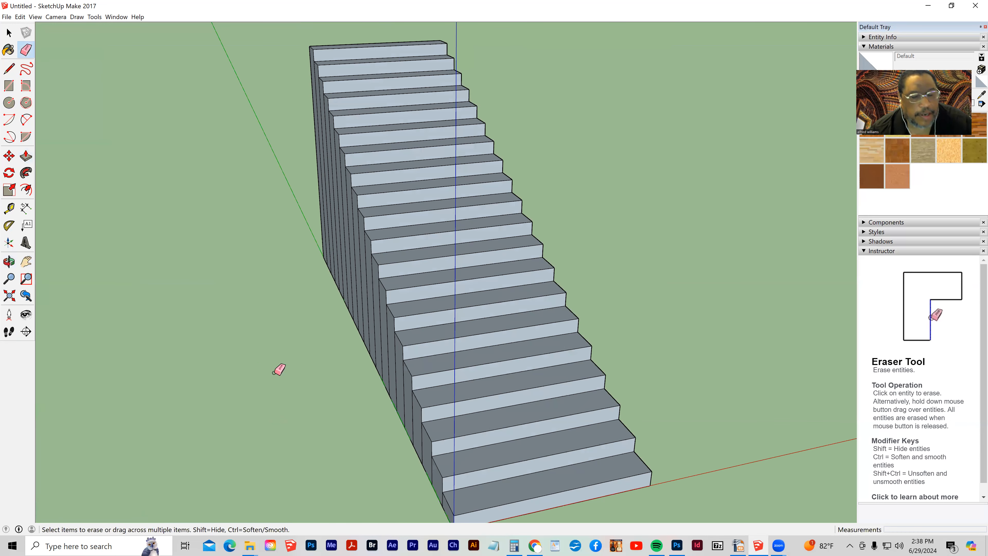
pyautogui.moveTo(336, 419); pyautogui.dragTo(502, 341, button='middle')
pyautogui.moveTo(617, 403); pyautogui.dragTo(628, 413, button='middle')
pyautogui.moveTo(622, 417); pyautogui.dragTo(253, 267)
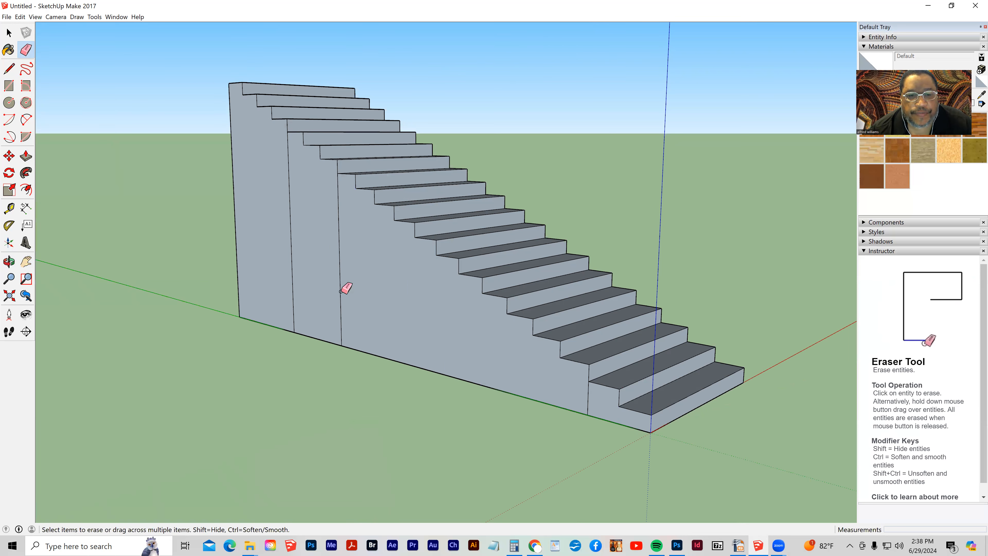
pyautogui.moveTo(266, 278); pyautogui.dragTo(428, 331)
pyautogui.click(588, 399)
# - Dimension the staircase's full length along the base edge away from the origin, placing the dimension just outside it
pyautogui.moveTo(344, 450)
pyautogui.mouseDown(button='middle')
pyautogui.moveTo(322, 456)
pyautogui.moveTo(370, 426)
pyautogui.moveTo(374, 451)
pyautogui.mouseUp(button='middle')
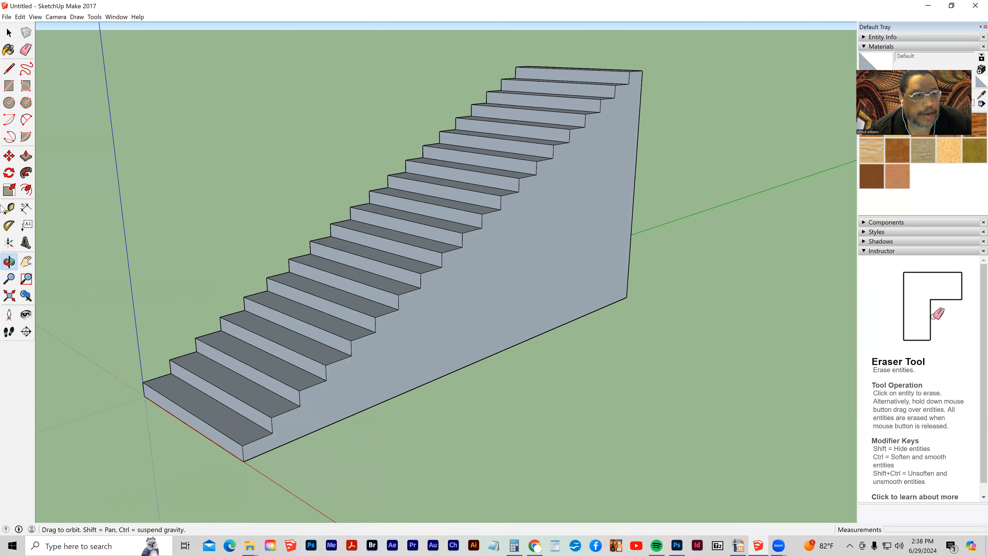
pyautogui.click(25, 211)
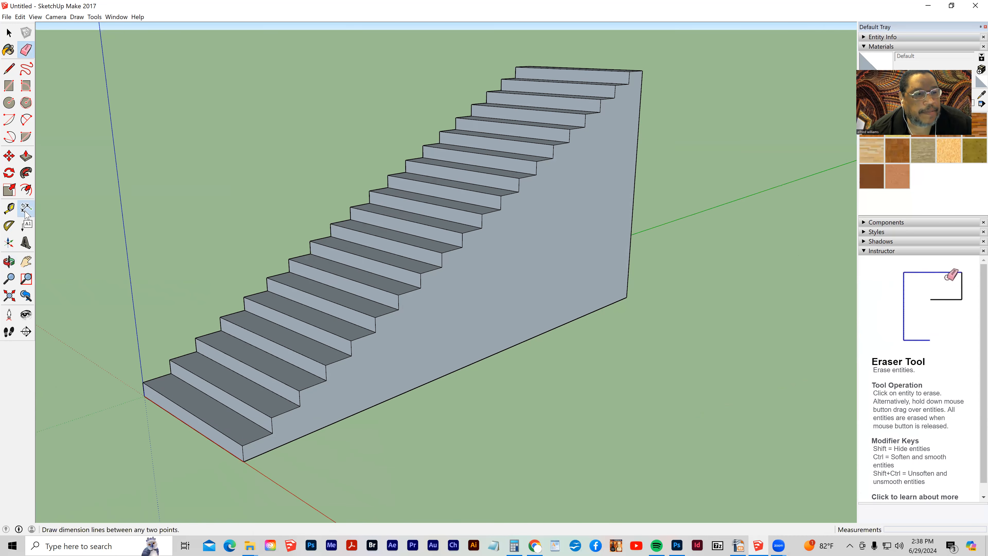
pyautogui.click(368, 414)
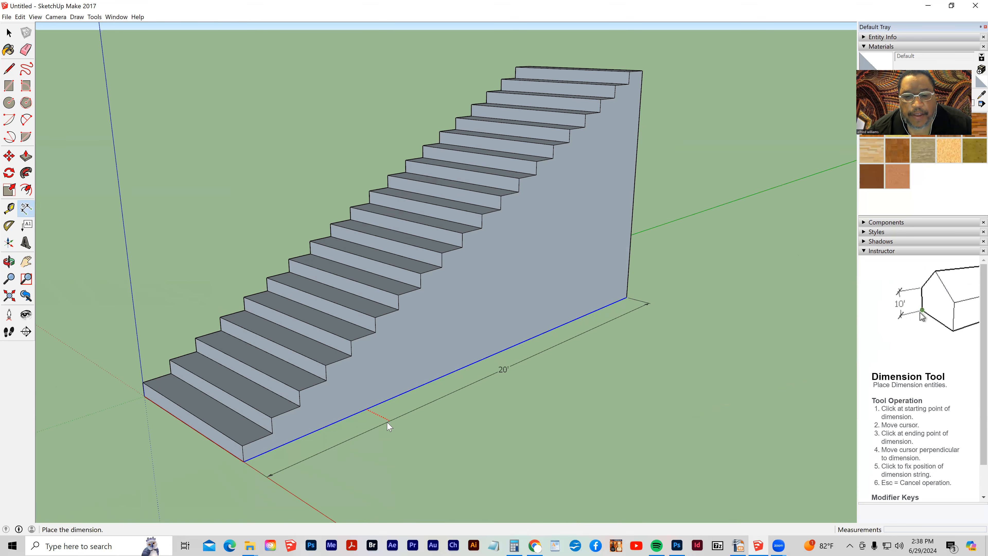
pyautogui.click(389, 426)
# - Dimension the staircase's full height along the tall rear vertical edge on the green-axis side, placing it behind the stairs
pyautogui.moveTo(283, 293); pyautogui.dragTo(307, 302, button='middle')
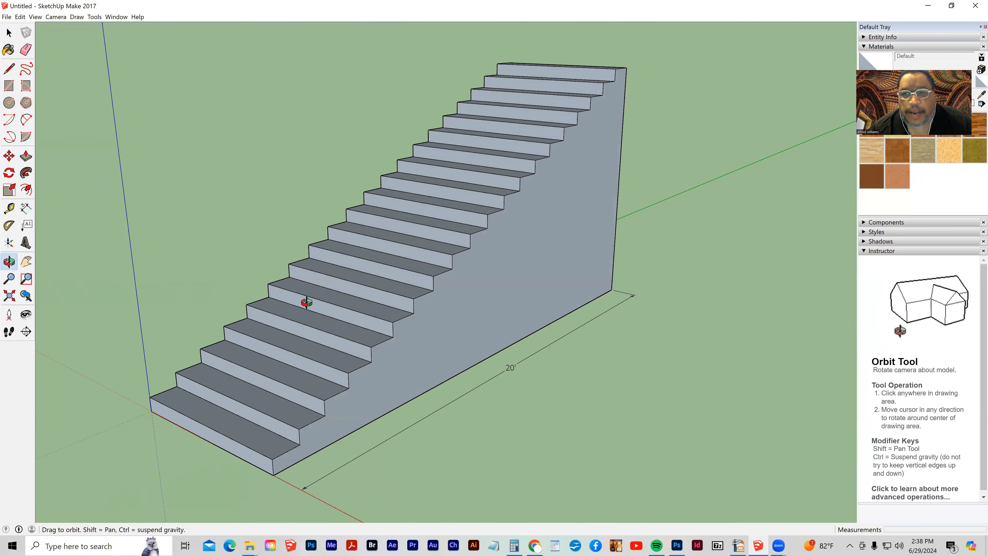
pyautogui.moveTo(31, 293); pyautogui.dragTo(549, 231, button='middle')
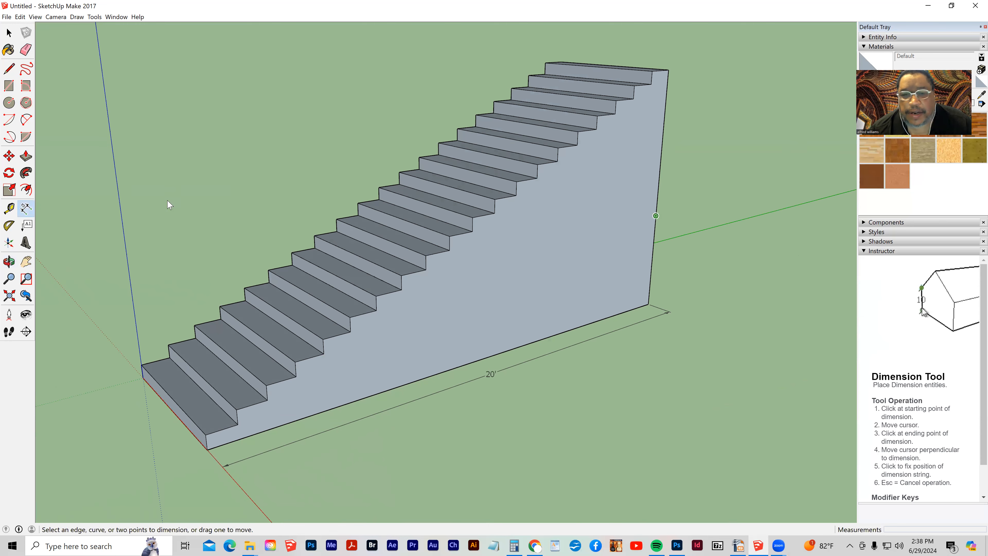
pyautogui.moveTo(340, 256); pyautogui.dragTo(700, 259, button='middle')
pyautogui.moveTo(271, 242); pyautogui.dragTo(234, 200, button='middle')
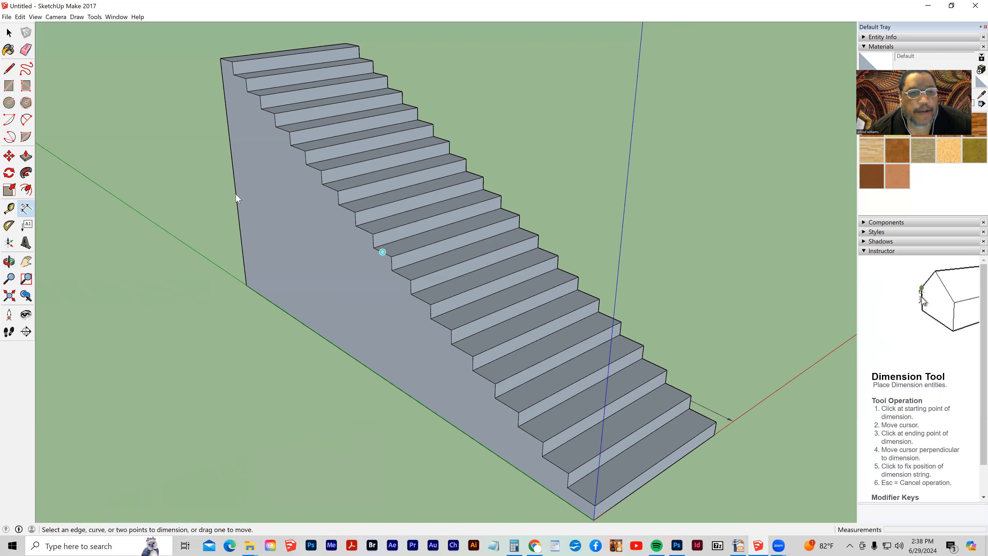
pyautogui.click(235, 195)
pyautogui.click(201, 193)
# - Dimension the staircase's width along the bottom front edge of the first step, placing the dimension in front
pyautogui.moveTo(455, 420); pyautogui.dragTo(206, 386, button='middle')
pyautogui.moveTo(150, 422); pyautogui.dragTo(190, 428, button='middle')
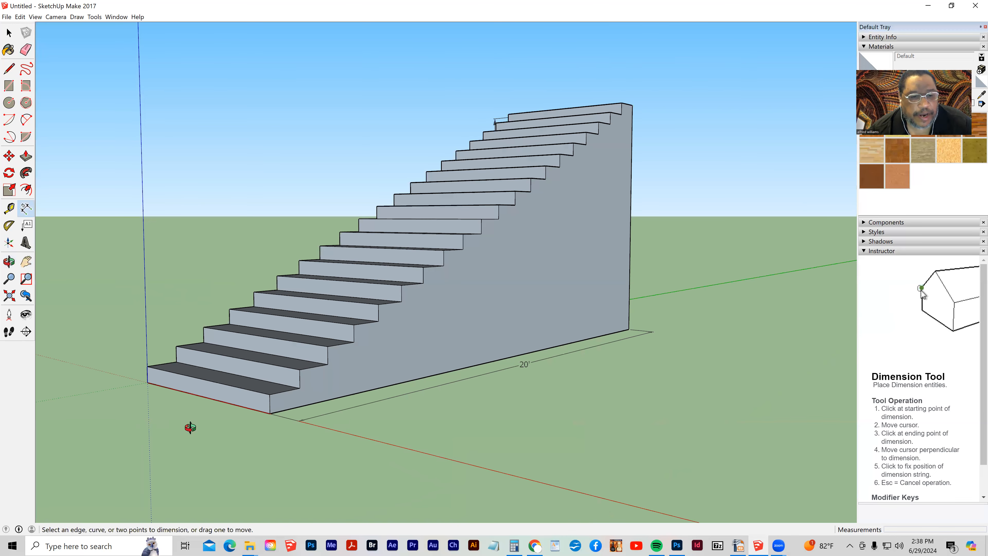
pyautogui.moveTo(288, 427); pyautogui.dragTo(270, 411, button='middle')
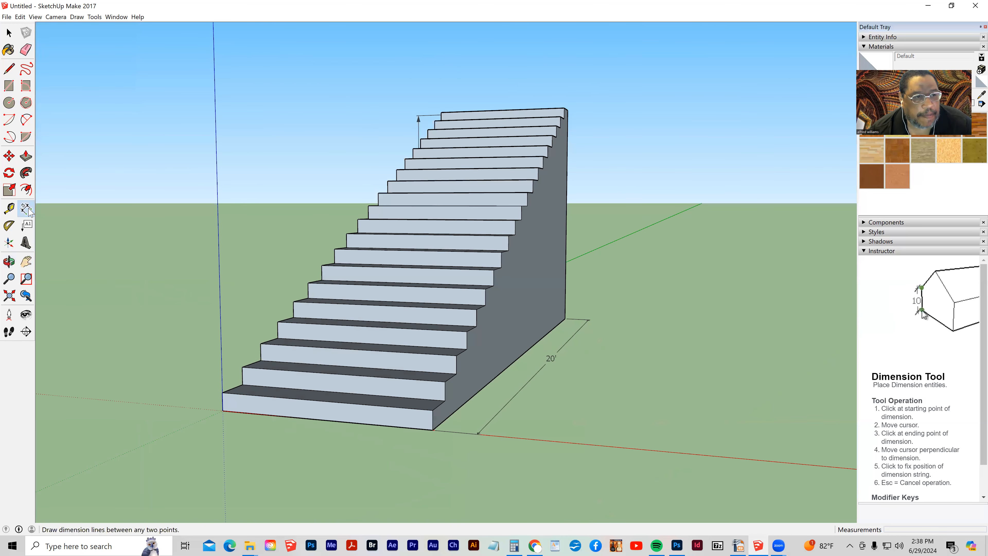
pyautogui.click(308, 423)
pyautogui.click(311, 438)
# - Dimension the tread depth of the first step along its side edge nearest the blue axis, placing it beside the step
pyautogui.press('o')
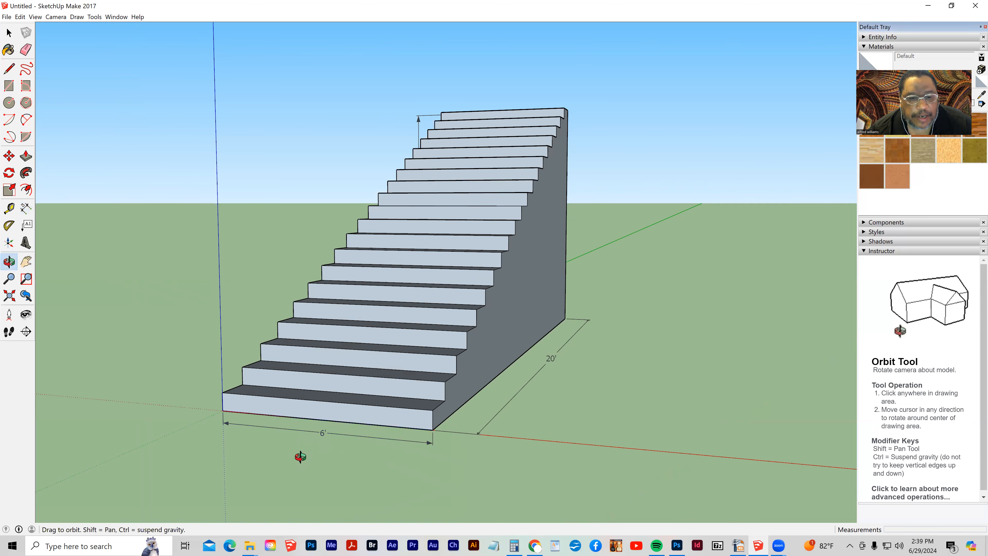
pyautogui.moveTo(300, 456); pyautogui.dragTo(71, 440, button='middle')
pyautogui.scroll(3, 94, 432)
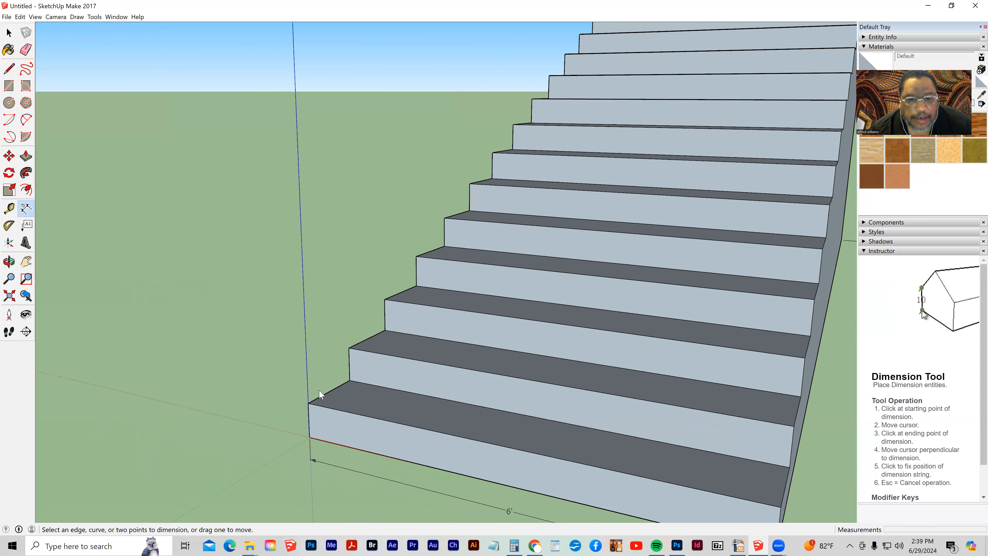
pyautogui.click(342, 394)
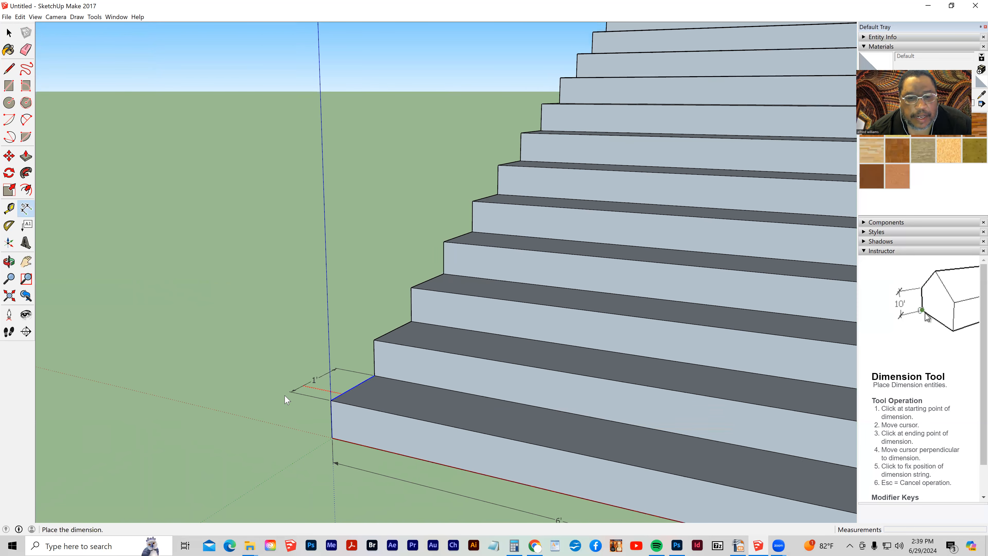
pyautogui.click(311, 395)
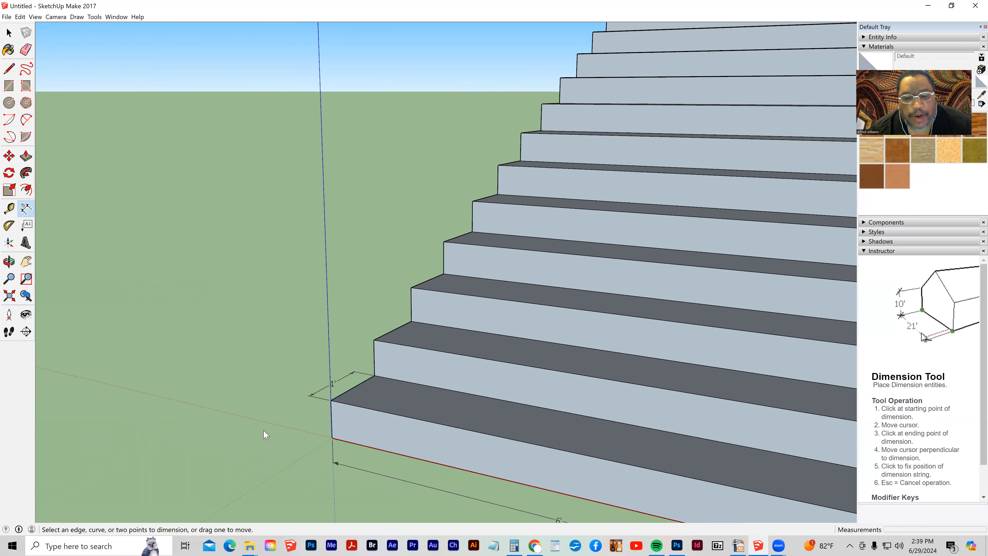
pyautogui.moveTo(374, 466); pyautogui.dragTo(282, 466, button='middle')
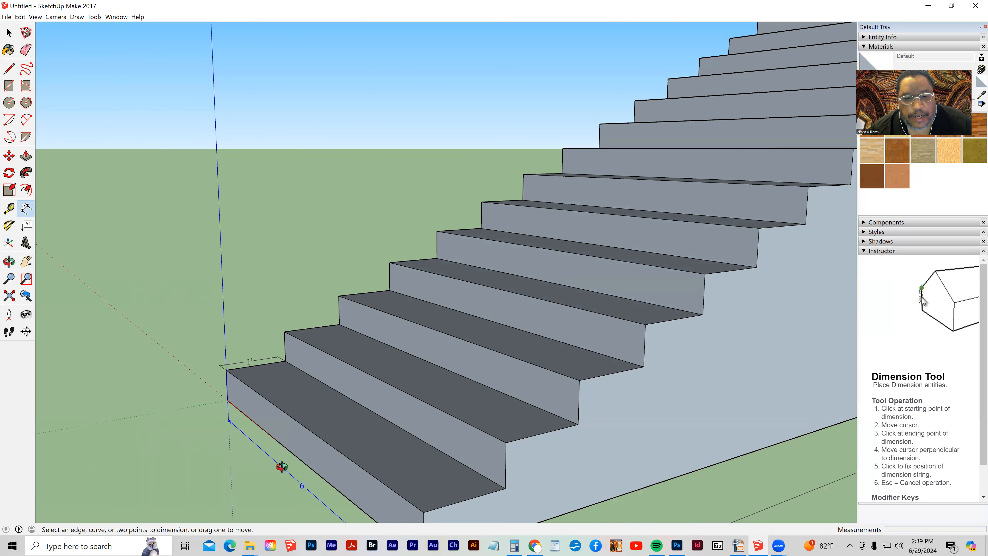
pyautogui.moveTo(283, 336); pyautogui.dragTo(267, 414, button='middle')
pyautogui.scroll(-4, 409, 379)
pyautogui.moveTo(500, 414); pyautogui.dragTo(627, 420, button='middle')
pyautogui.moveTo(566, 417); pyautogui.dragTo(416, 418, button='middle')
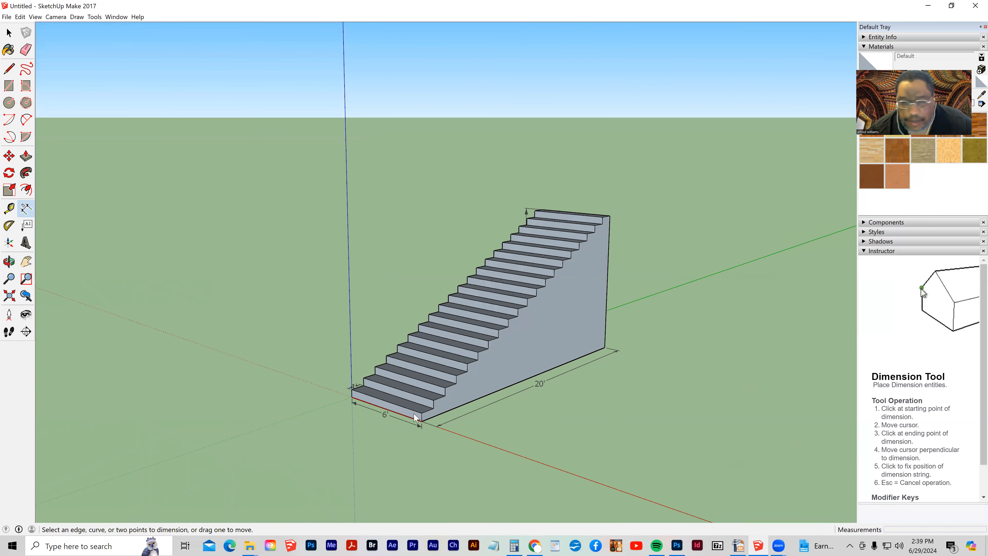